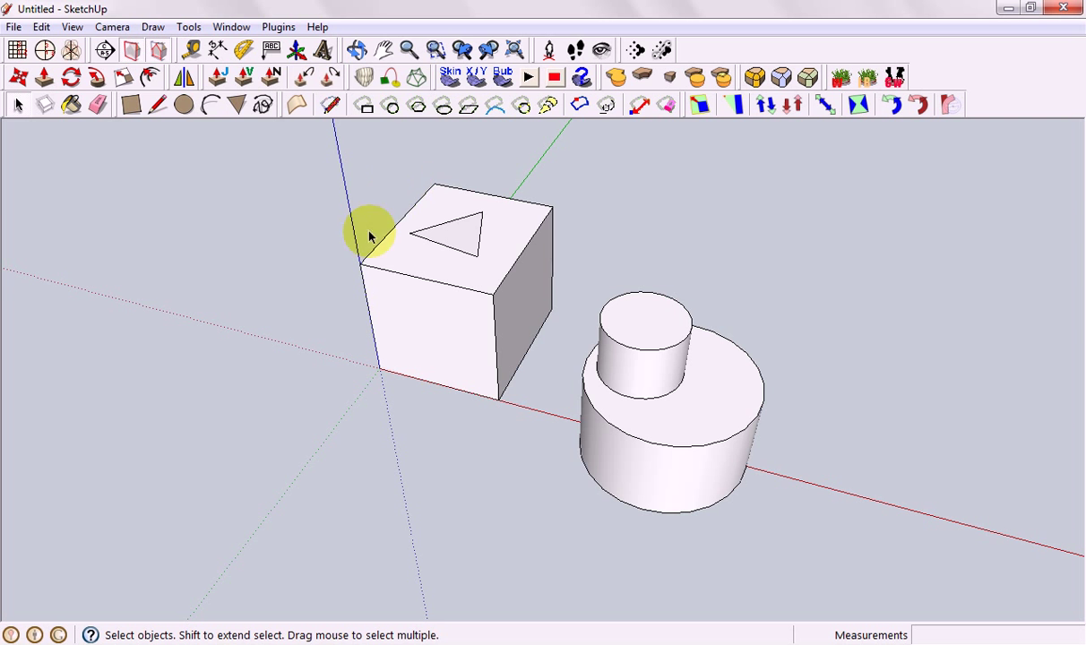
- Orbit around the cube and stepped cylinder, inspecting the cylinder top and the cube's faces and edges
middle_drag(585, 207, 618, 425)
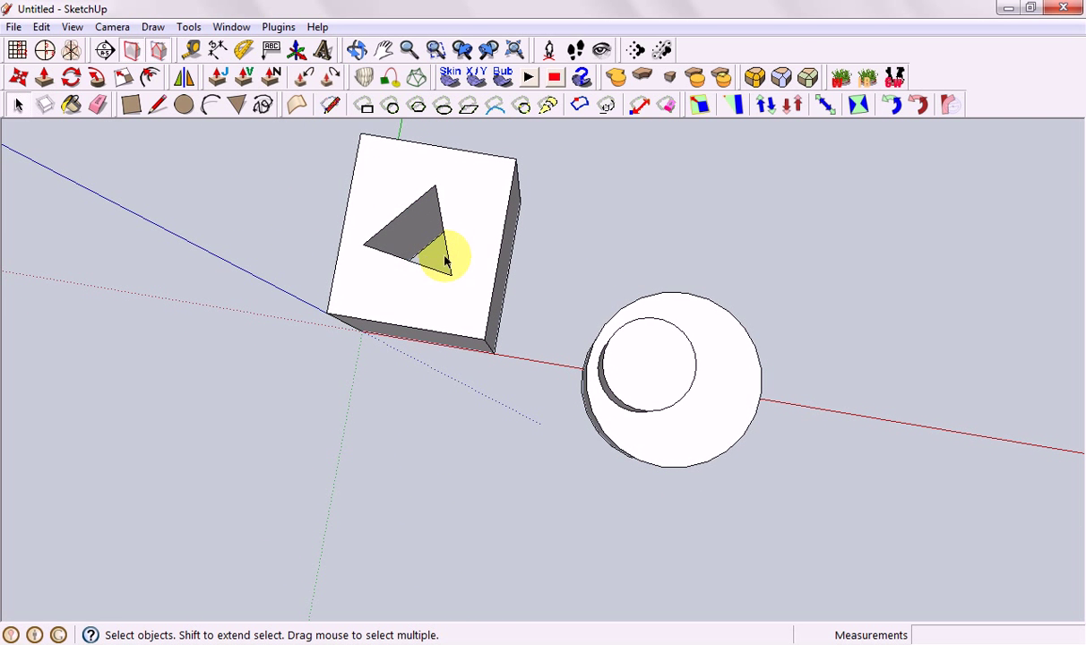
middle_drag(528, 408, 572, 279)
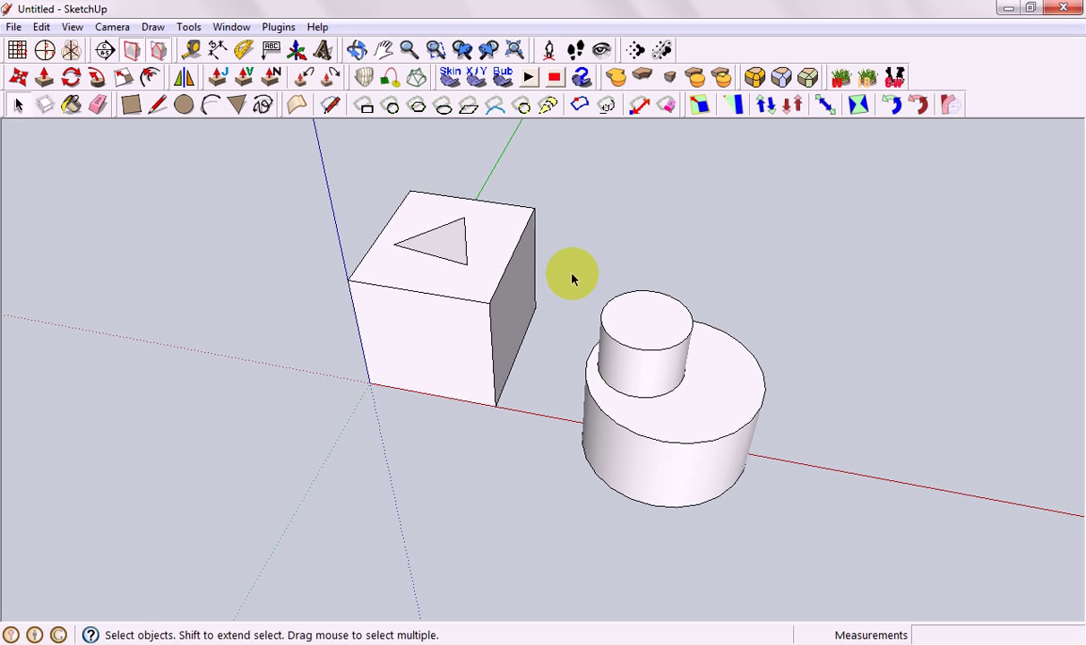
middle_drag(739, 427, 705, 281)
click(693, 379)
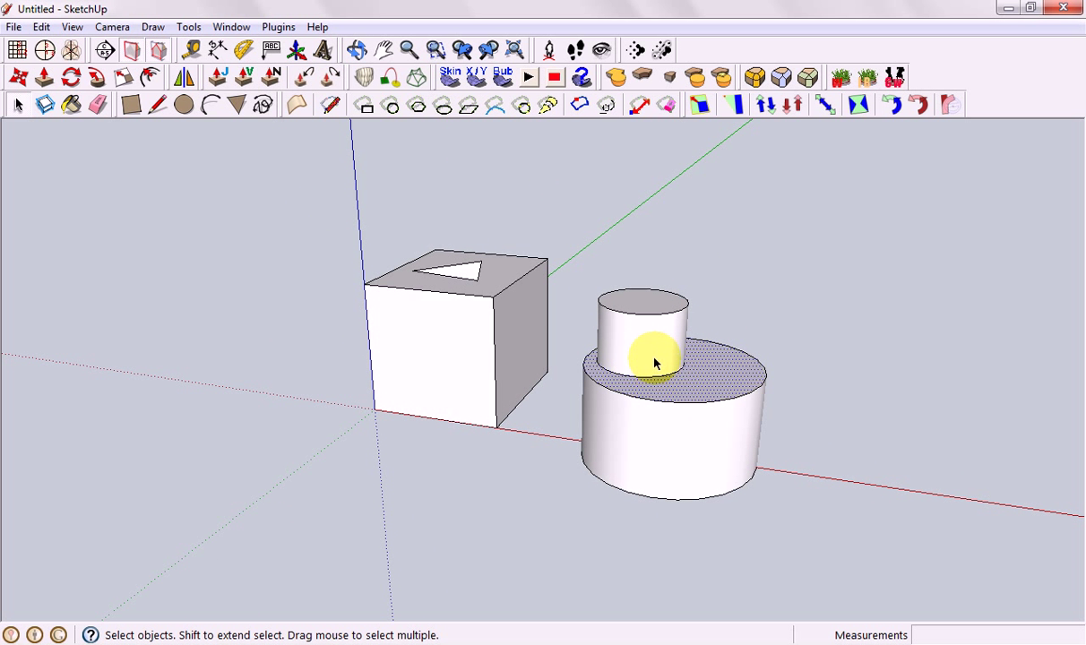
click(770, 254)
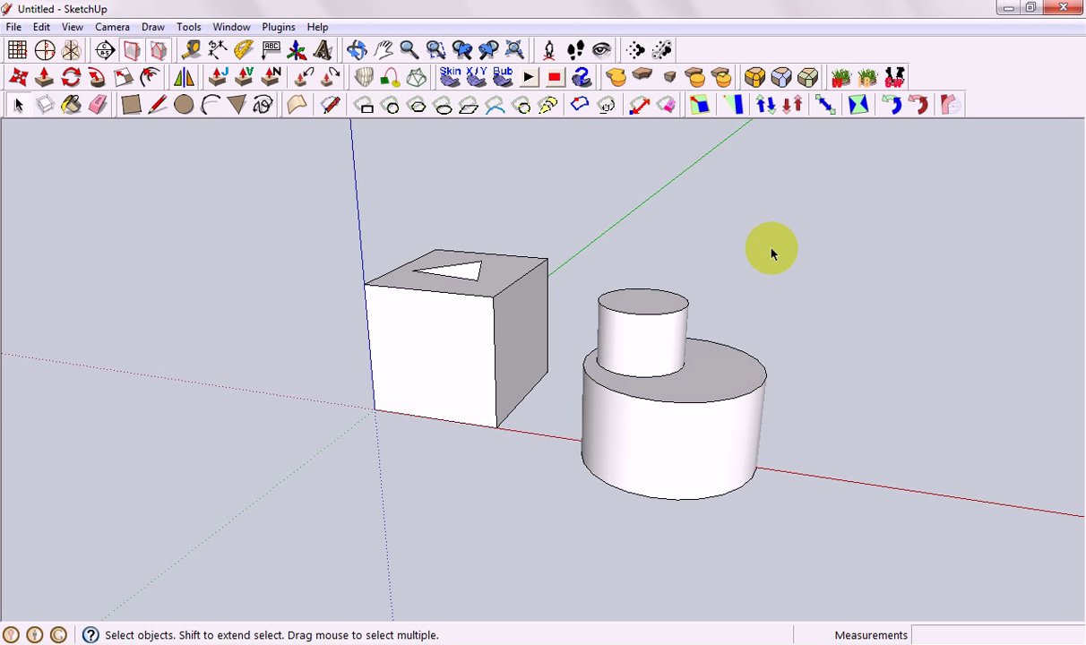
middle_drag(727, 230, 720, 369)
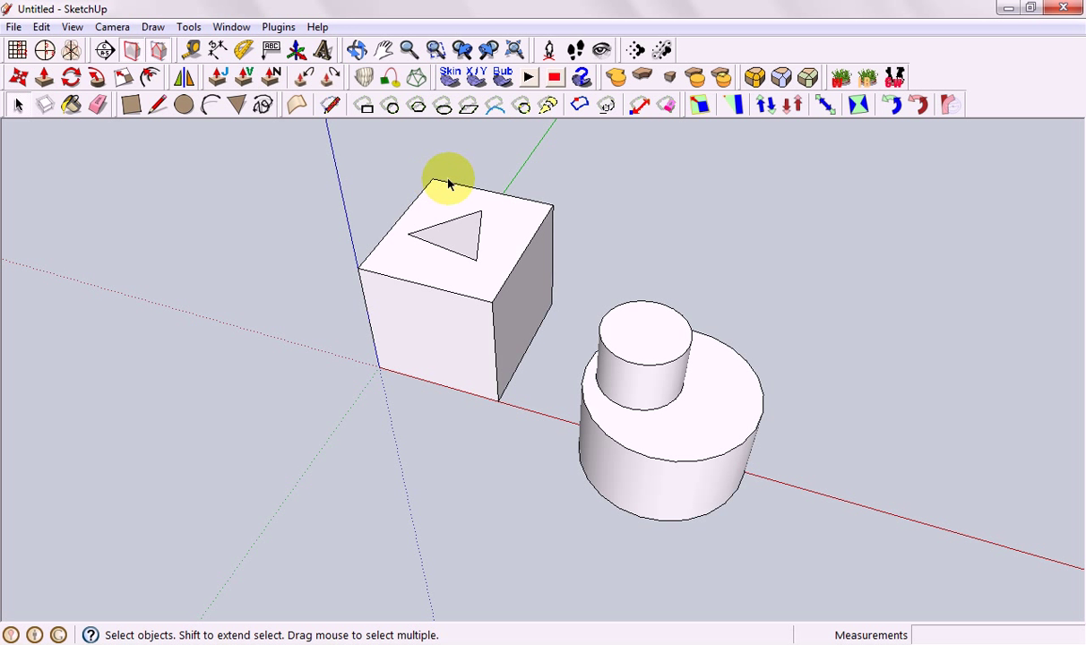
click(503, 248)
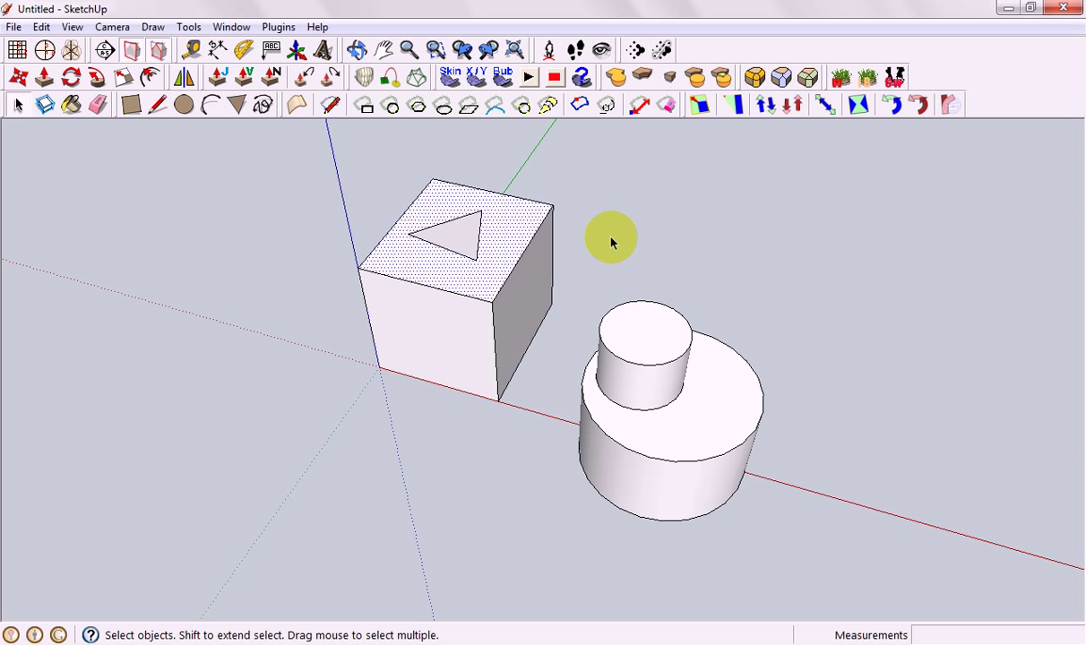
click(538, 236)
click(642, 256)
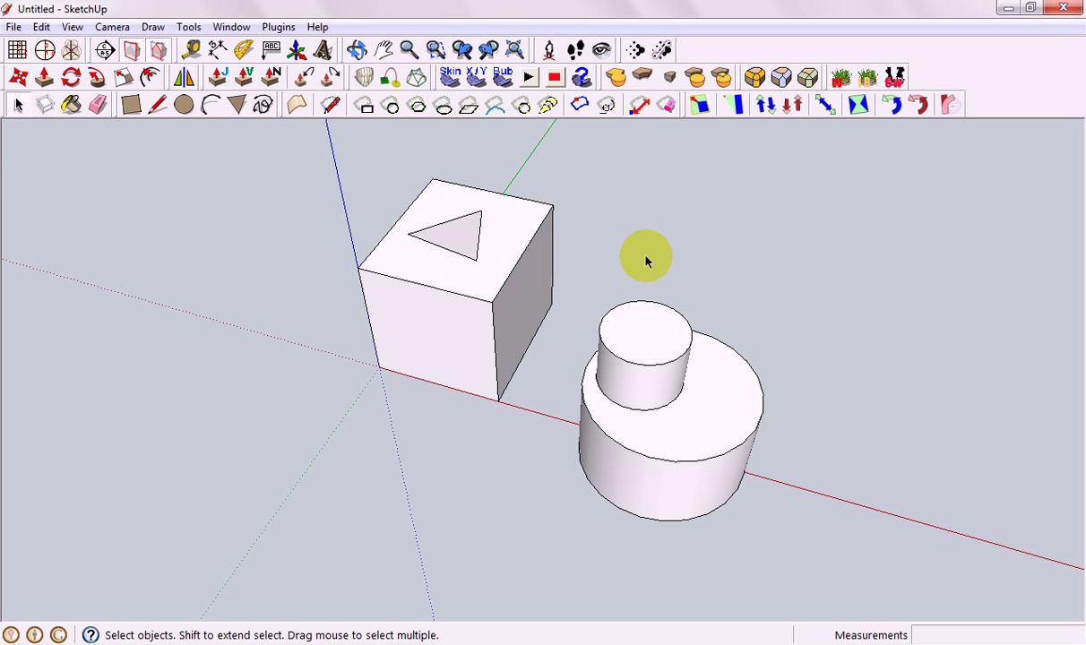
middle_drag(649, 263, 637, 242)
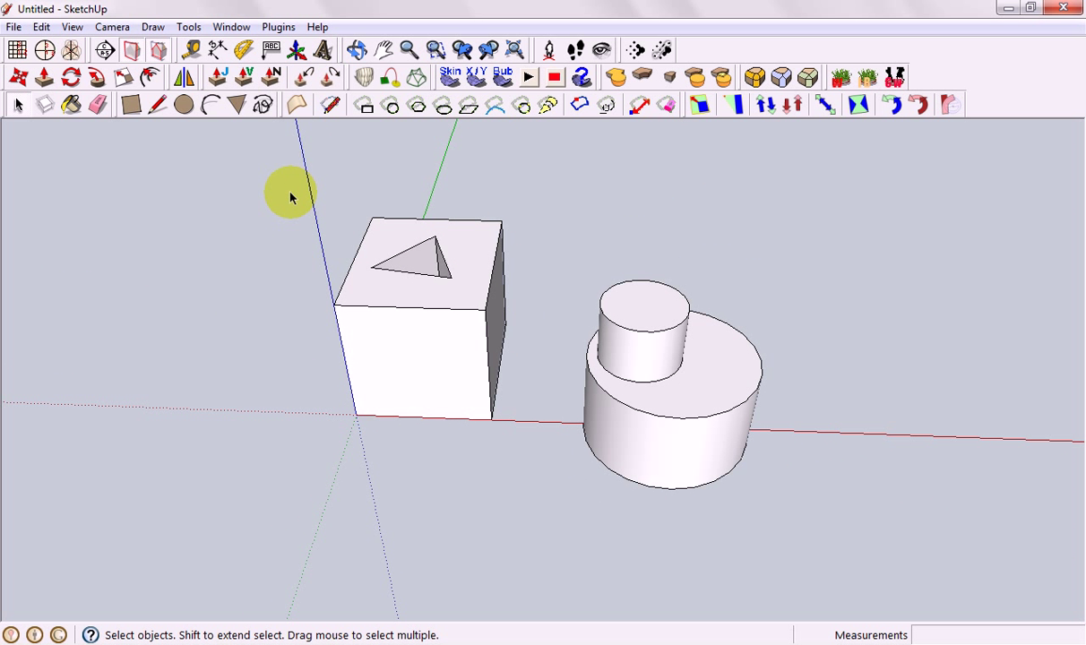
- Select all of the cube's faces and edges and make them a group
drag(291, 192, 535, 458)
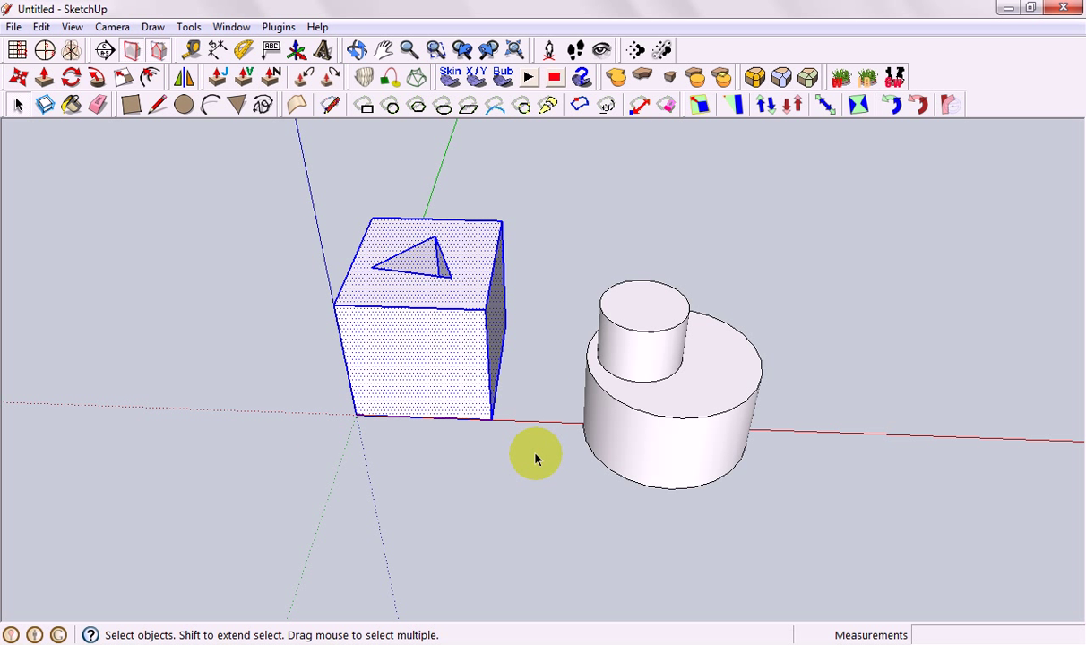
click(535, 458)
triple_click(448, 342)
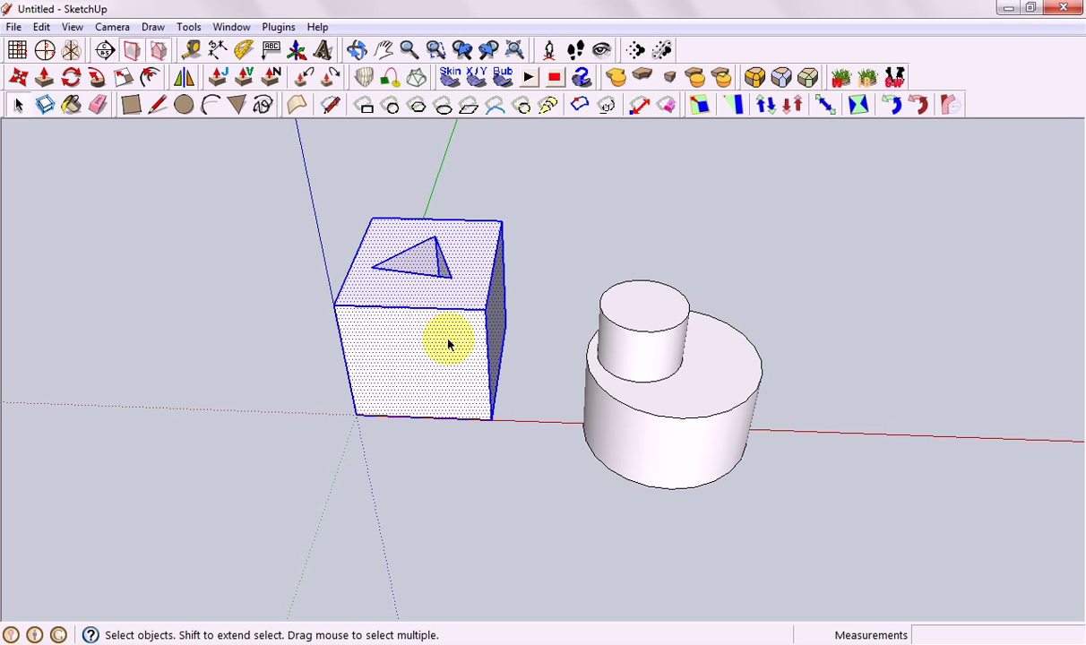
right_click(449, 344)
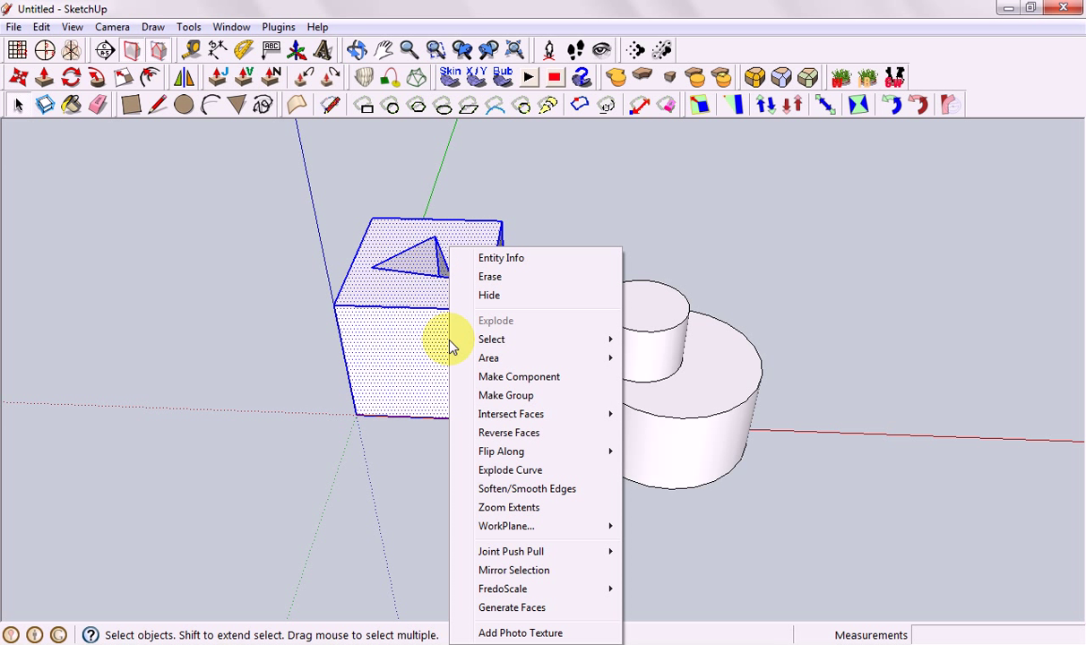
click(488, 396)
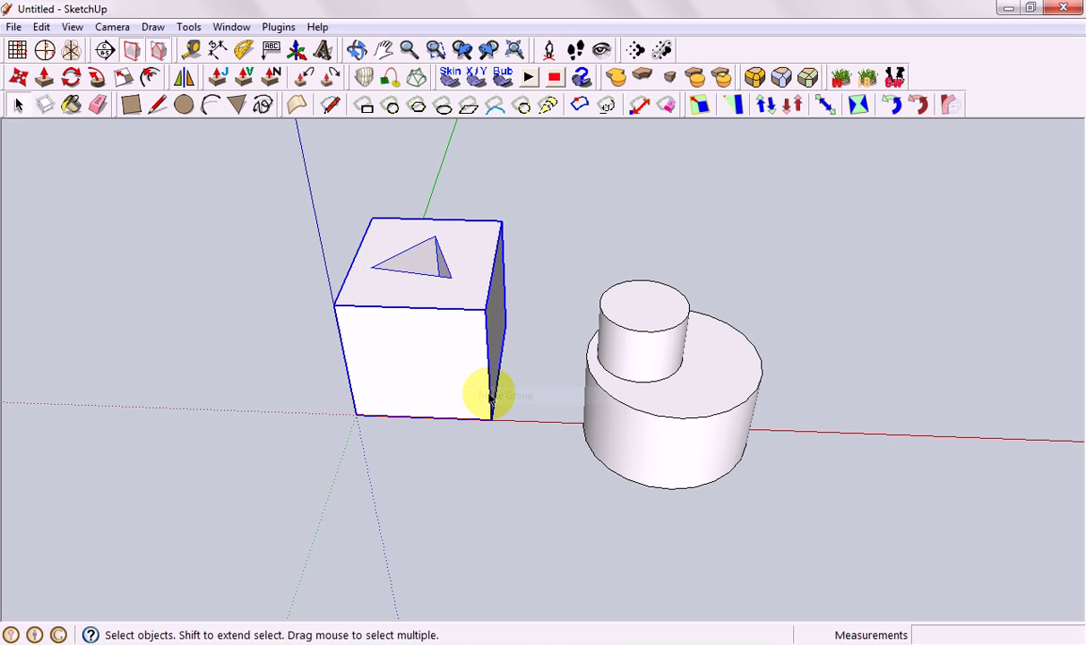
click(584, 233)
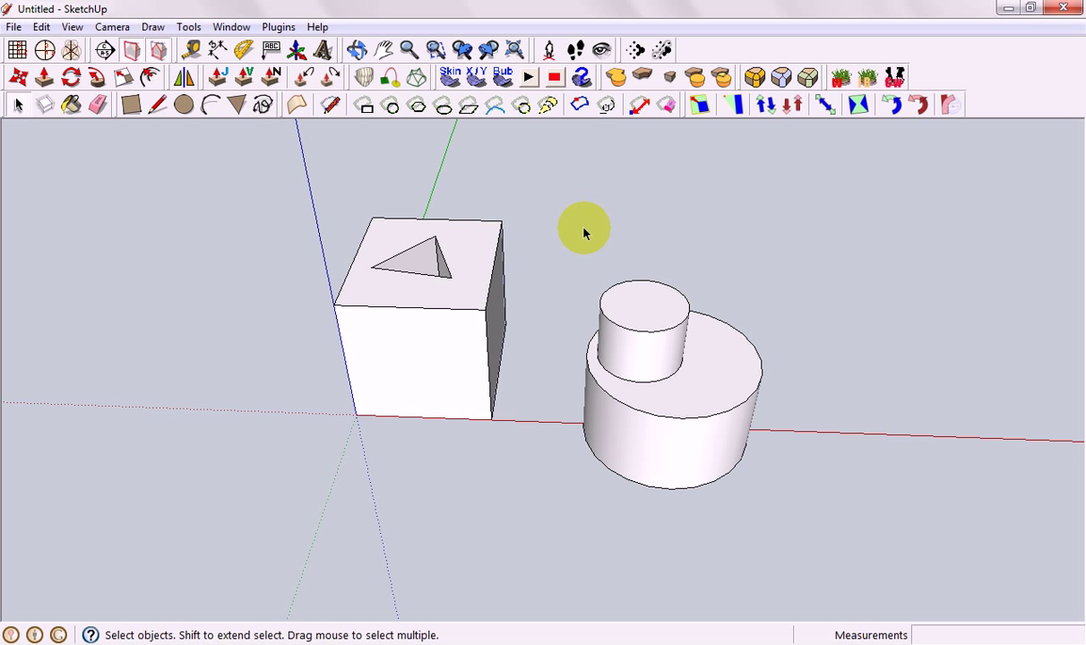
- Check the selection of the cube group against the cylinders' edges and faces
click(441, 383)
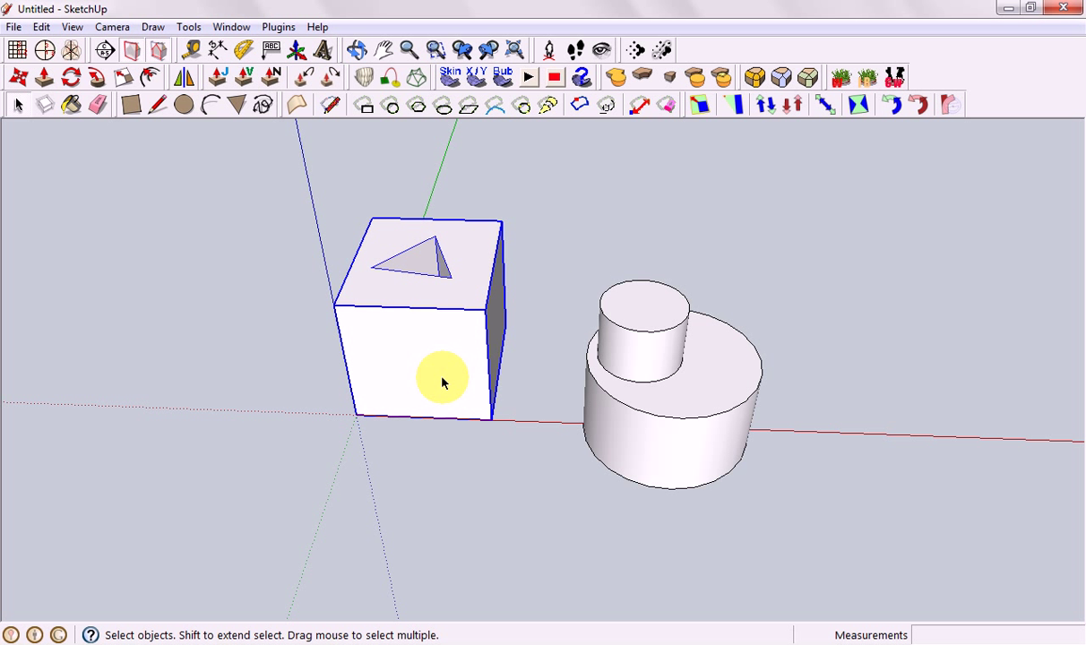
click(534, 268)
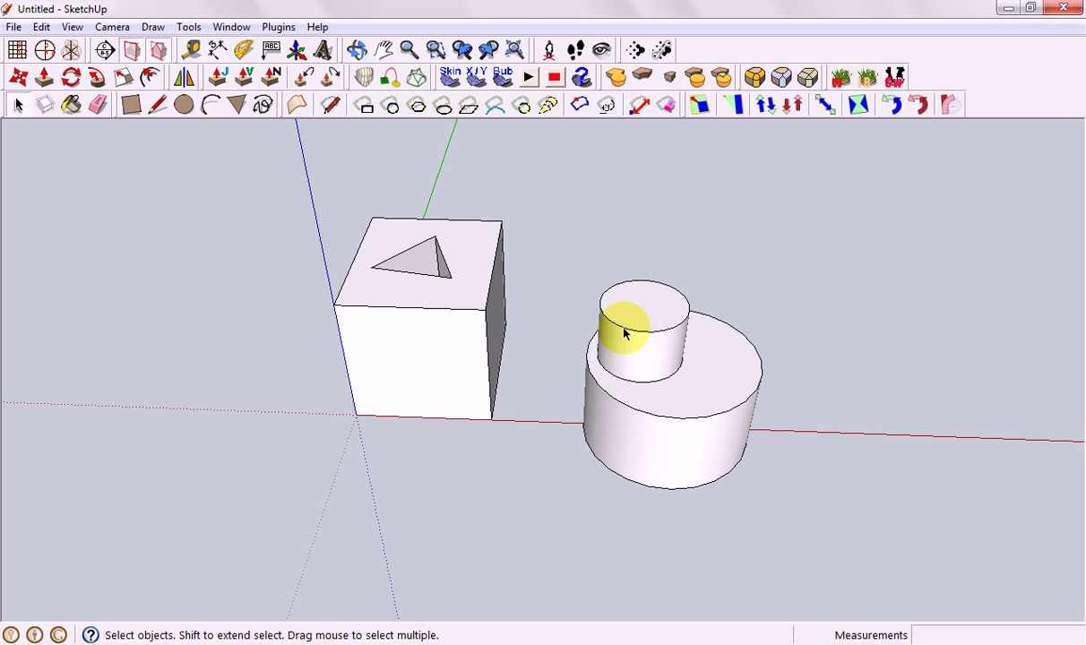
click(625, 331)
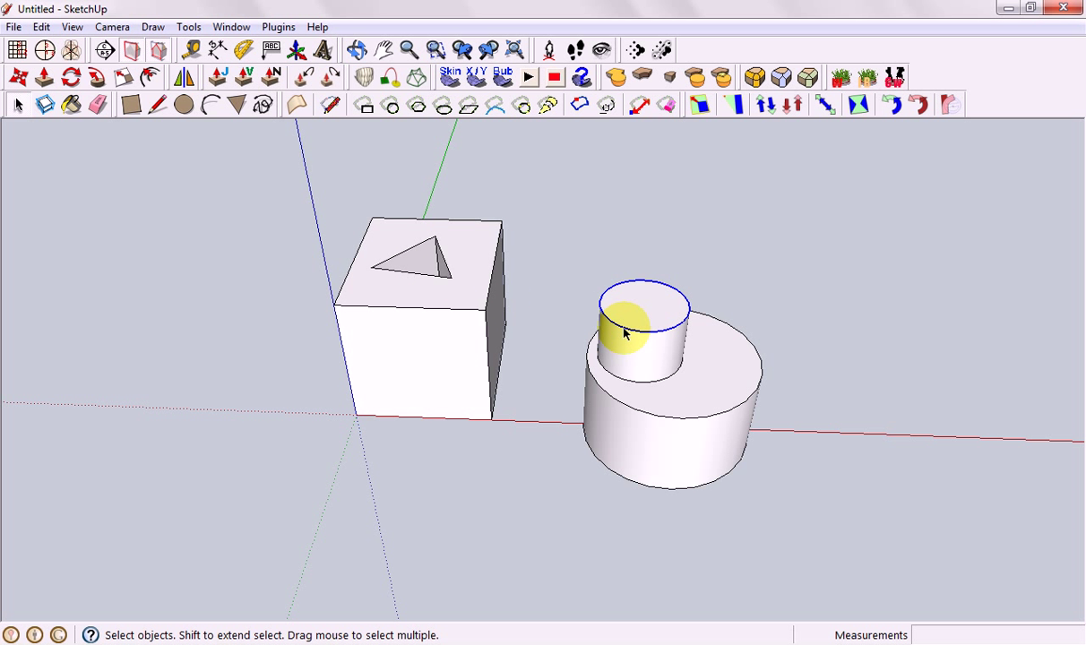
click(720, 381)
click(713, 456)
click(512, 497)
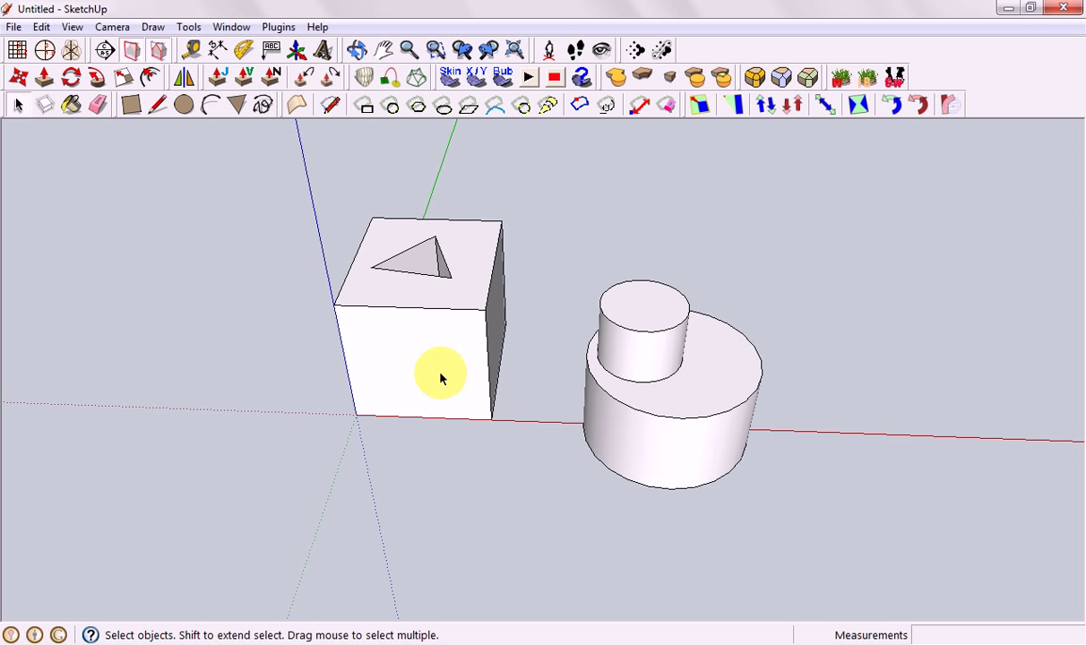
click(441, 376)
click(518, 302)
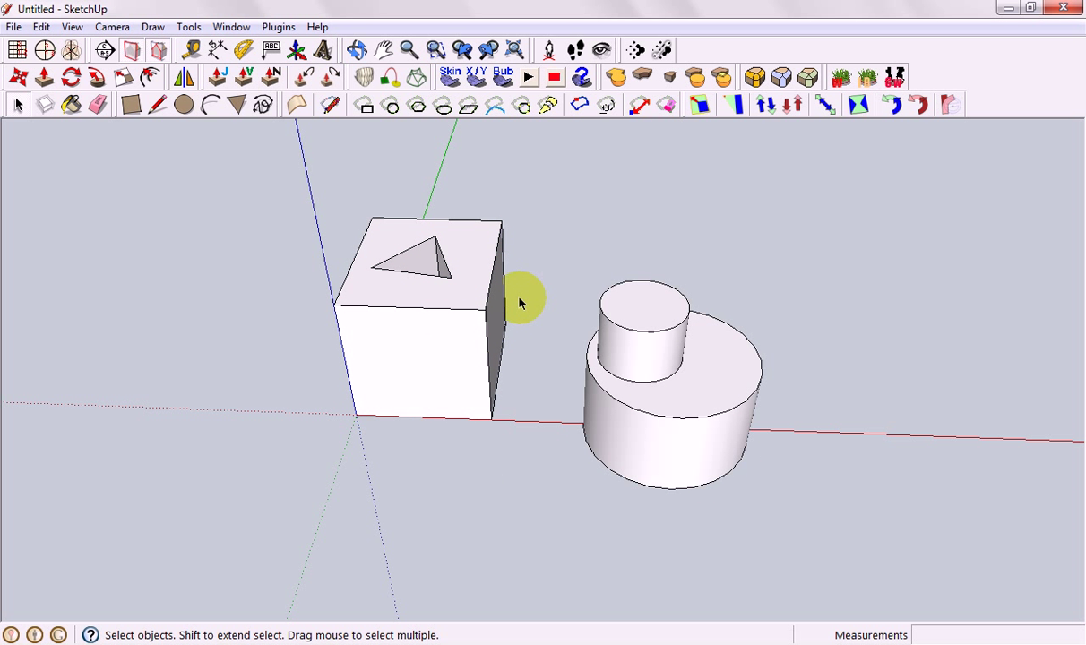
- Open the cube group to inspect its triangular face, top face and edges, then exit
click(433, 339)
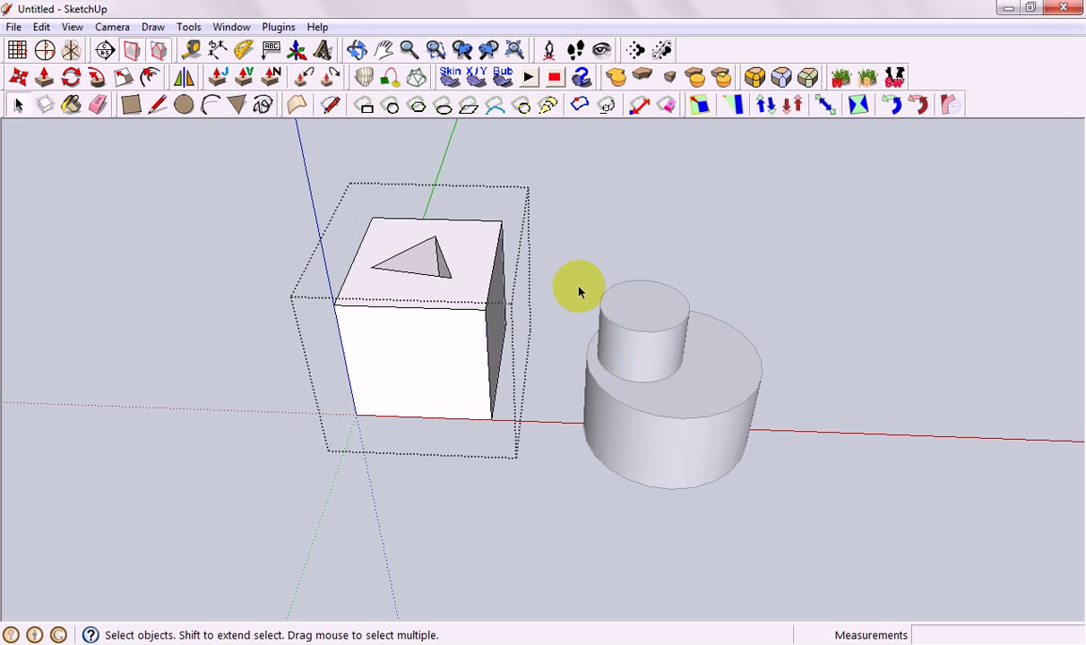
middle_drag(579, 292, 431, 261)
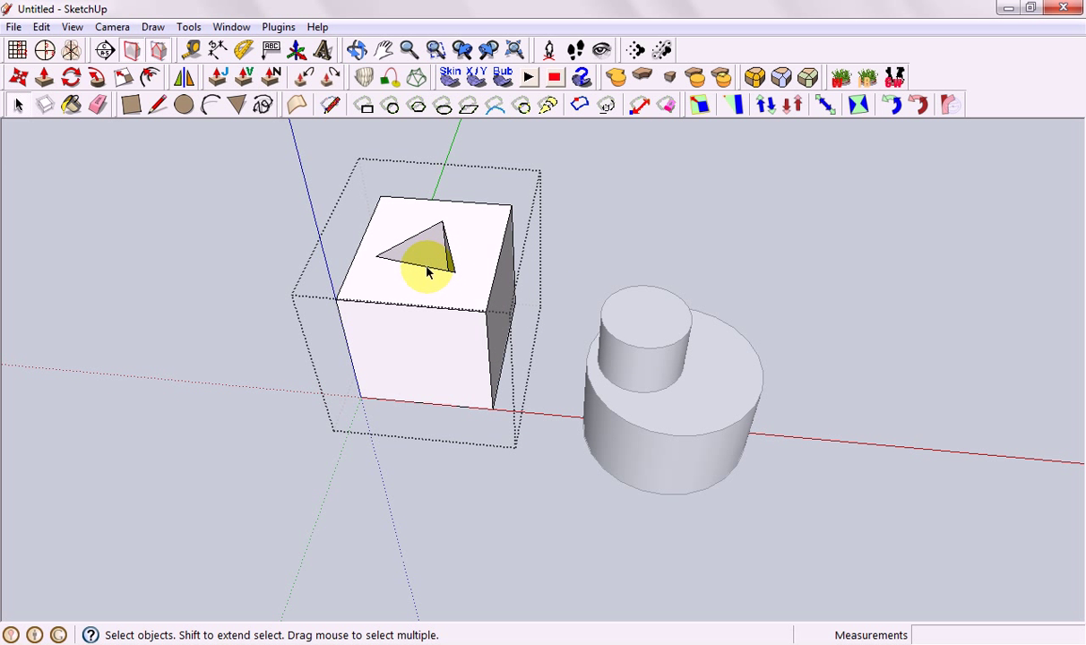
click(432, 269)
click(444, 243)
click(448, 256)
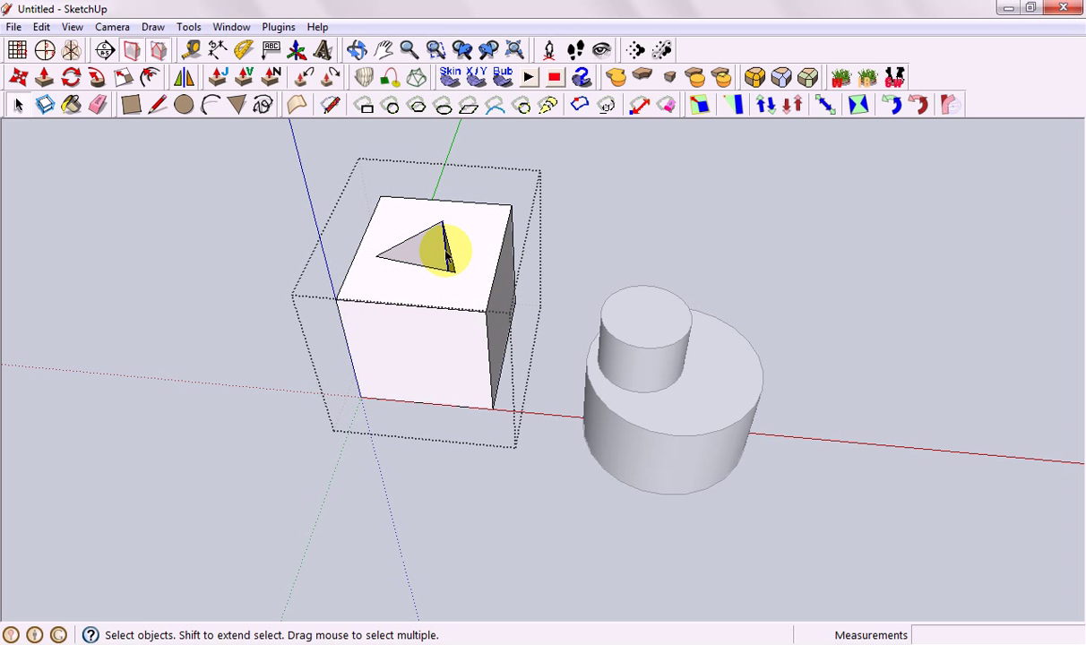
click(504, 238)
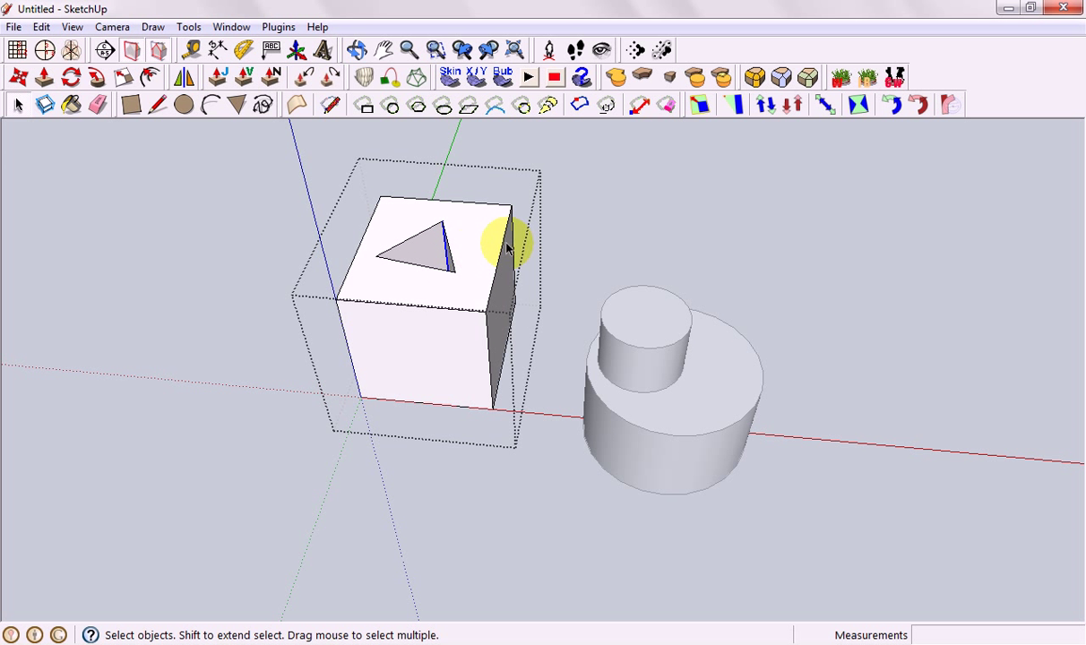
click(555, 247)
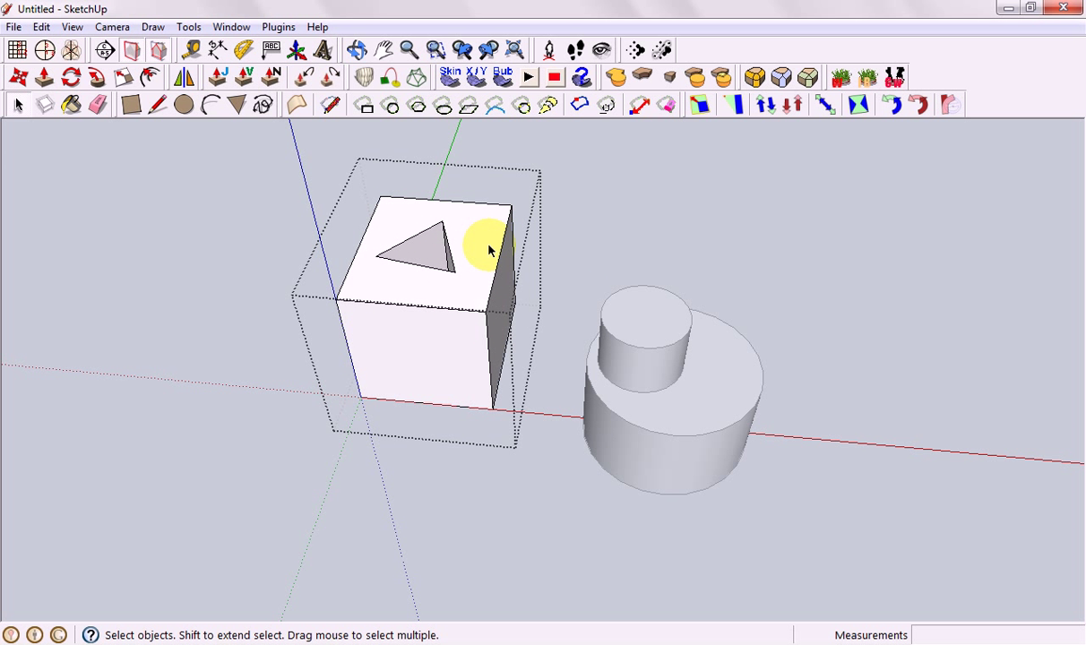
key(Escape)
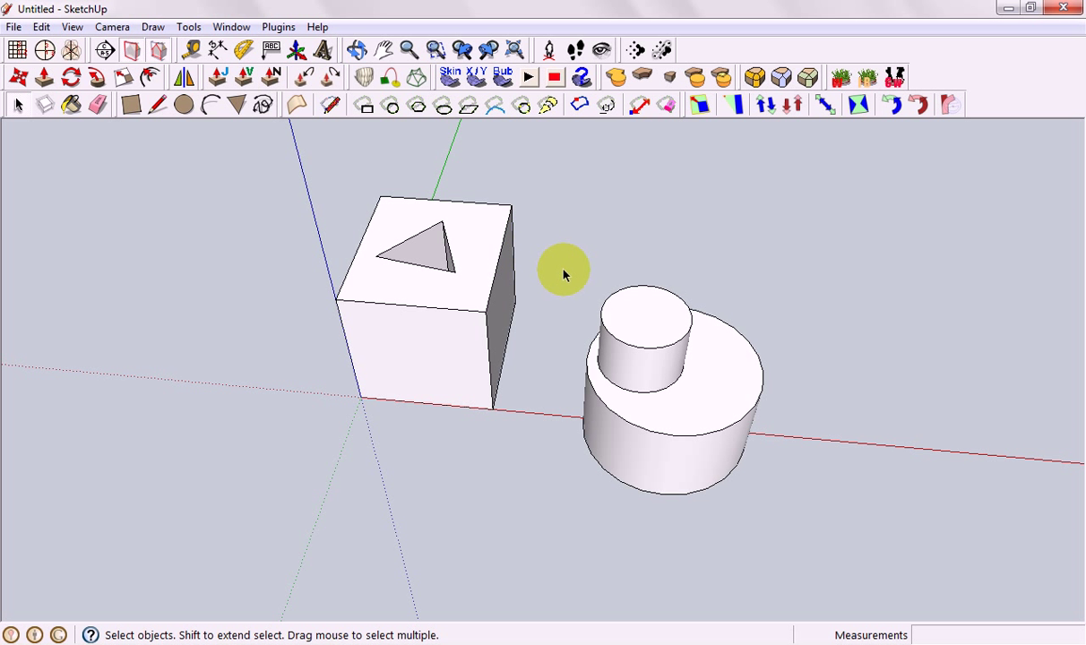
drag(284, 165, 538, 454)
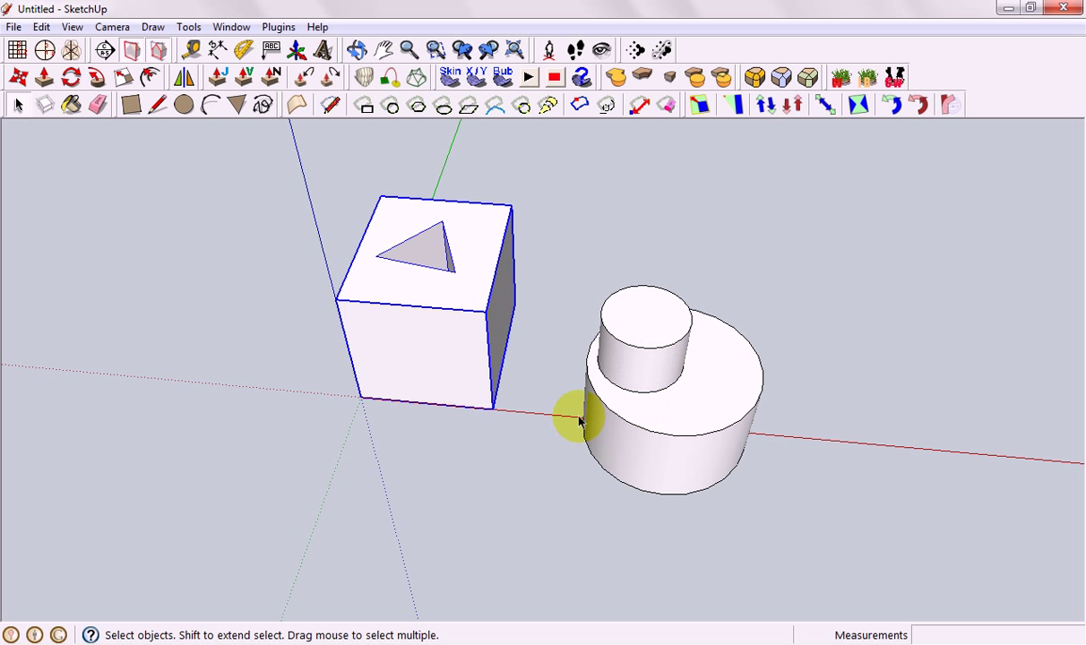
right_click(435, 300)
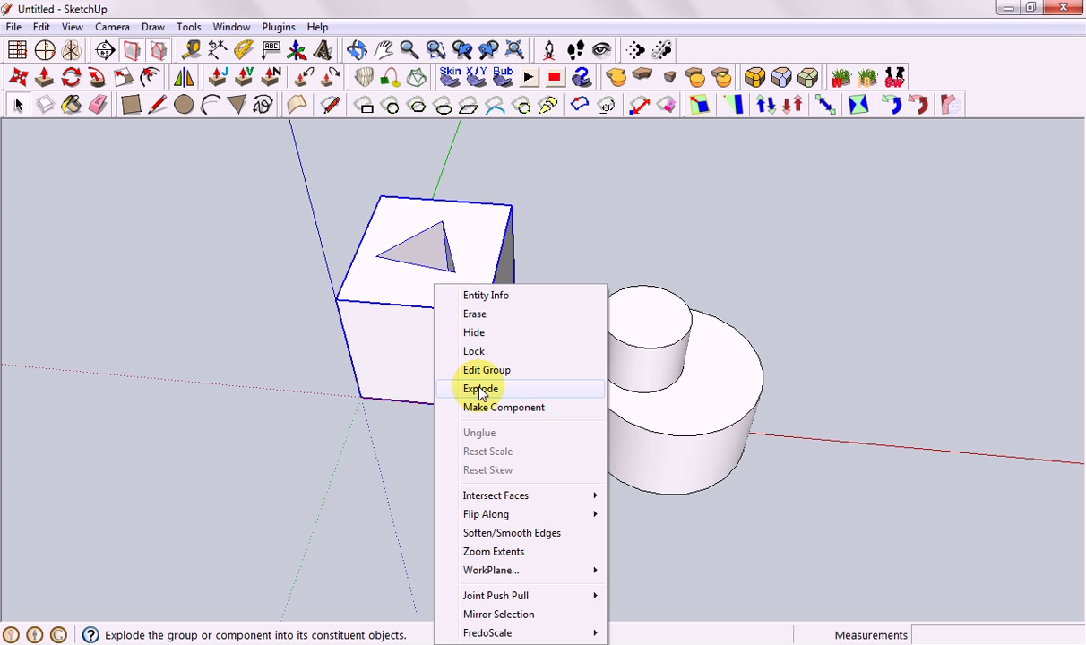
click(681, 536)
middle_drag(681, 536, 620, 310)
triple_click(636, 314)
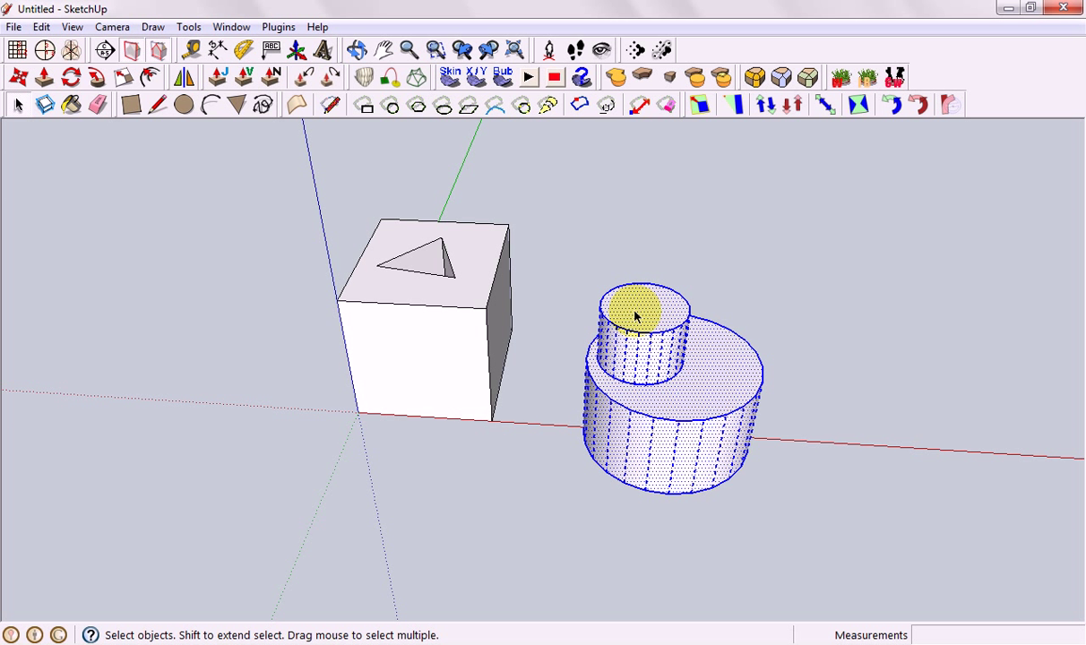
- Make the selected cylinders a component named 'cylinders', replacing the existing definition
right_click(635, 314)
click(679, 358)
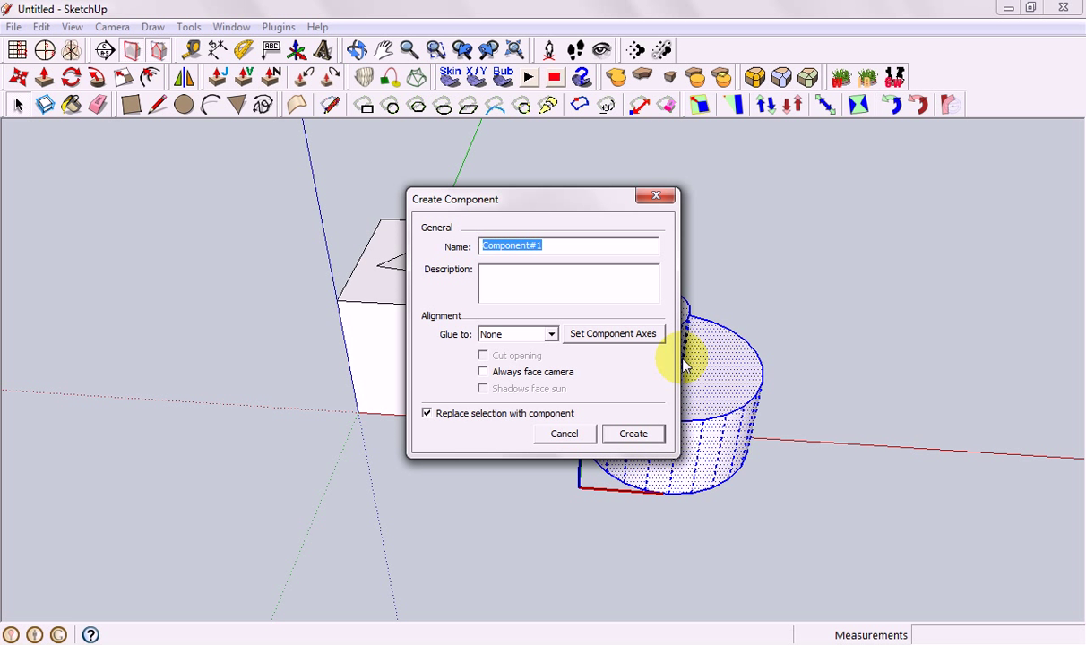
text(cylin)
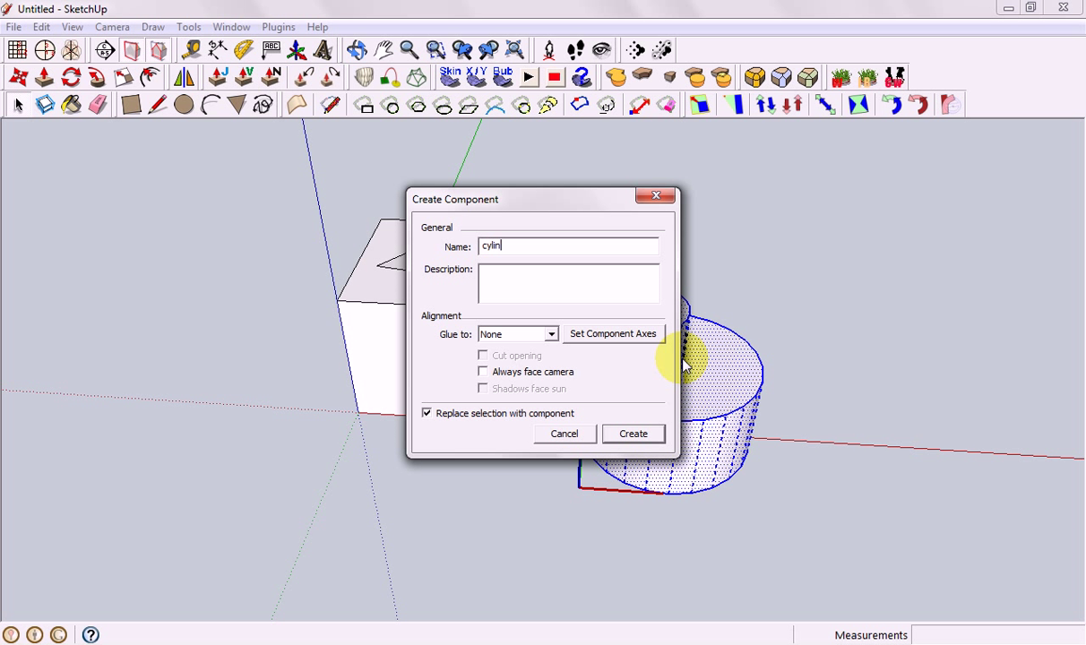
text(ders)
key(Return)
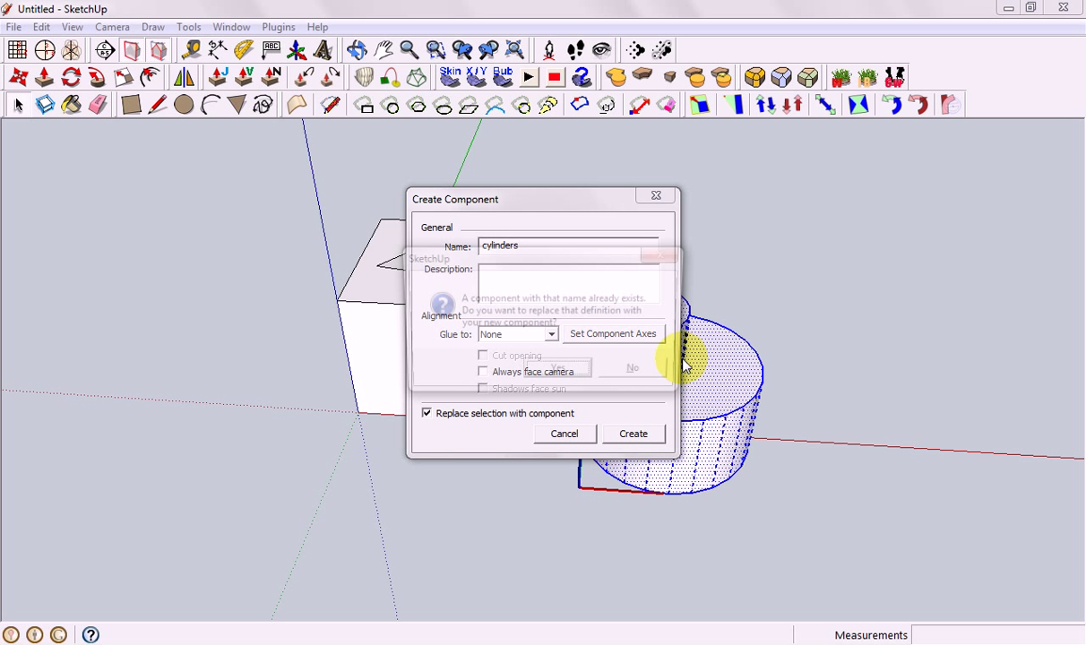
click(574, 374)
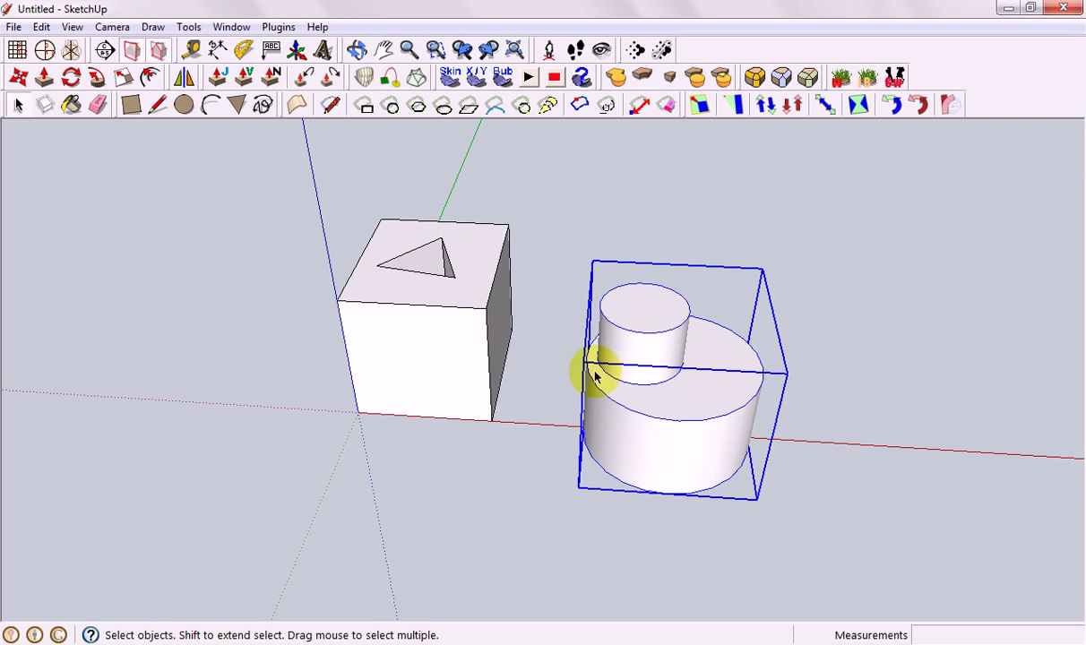
click(842, 369)
middle_drag(842, 368, 745, 333)
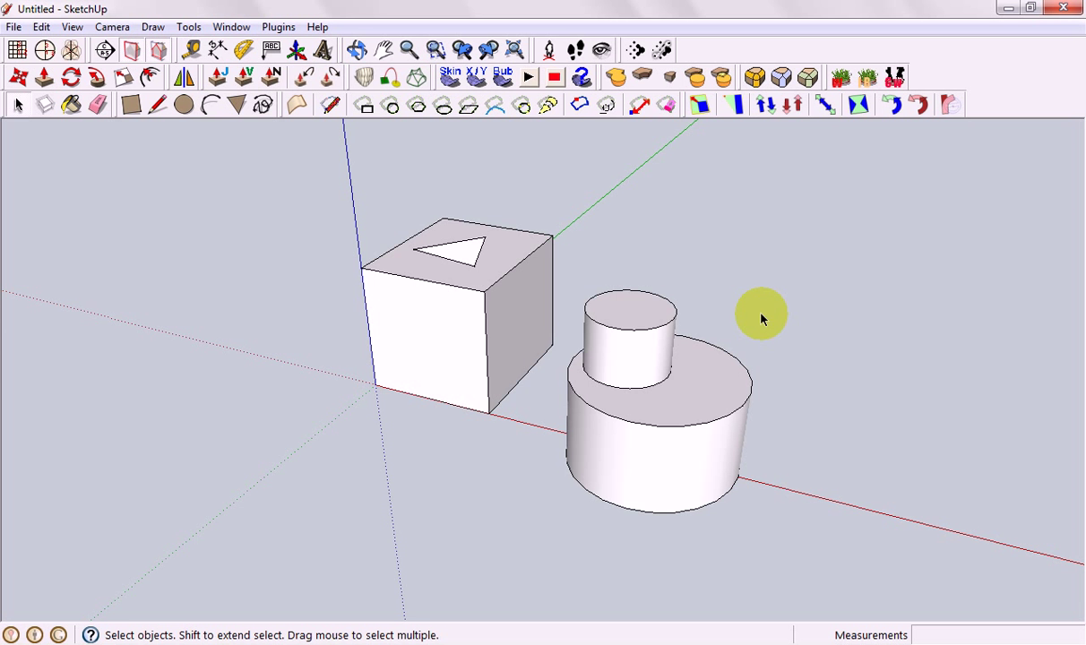
middle_drag(763, 316, 790, 320)
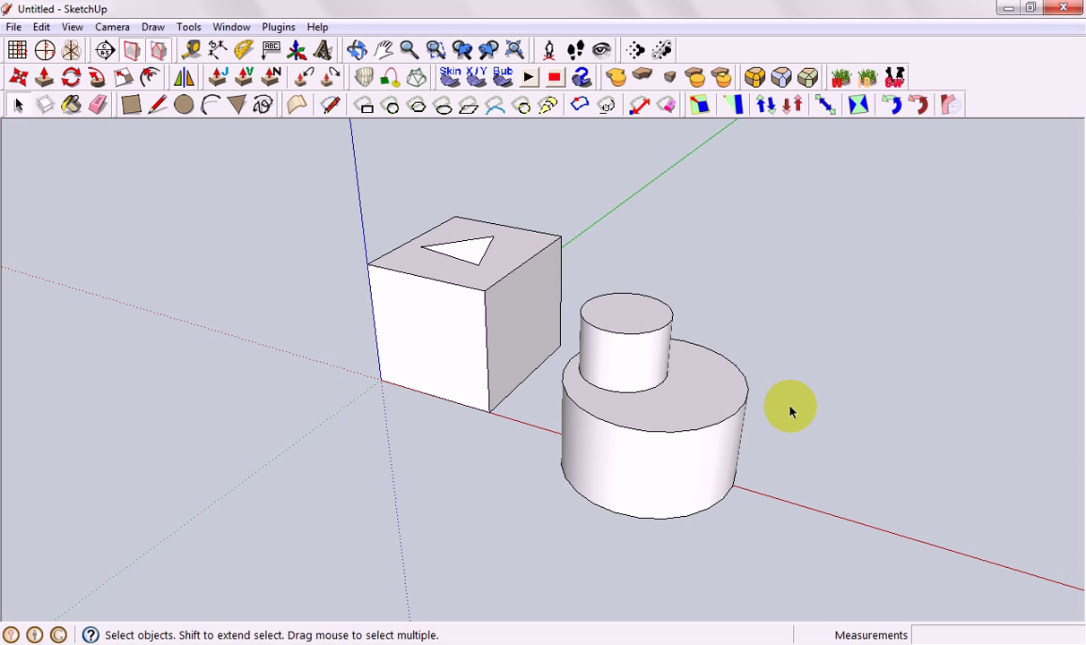
middle_drag(635, 261, 742, 260)
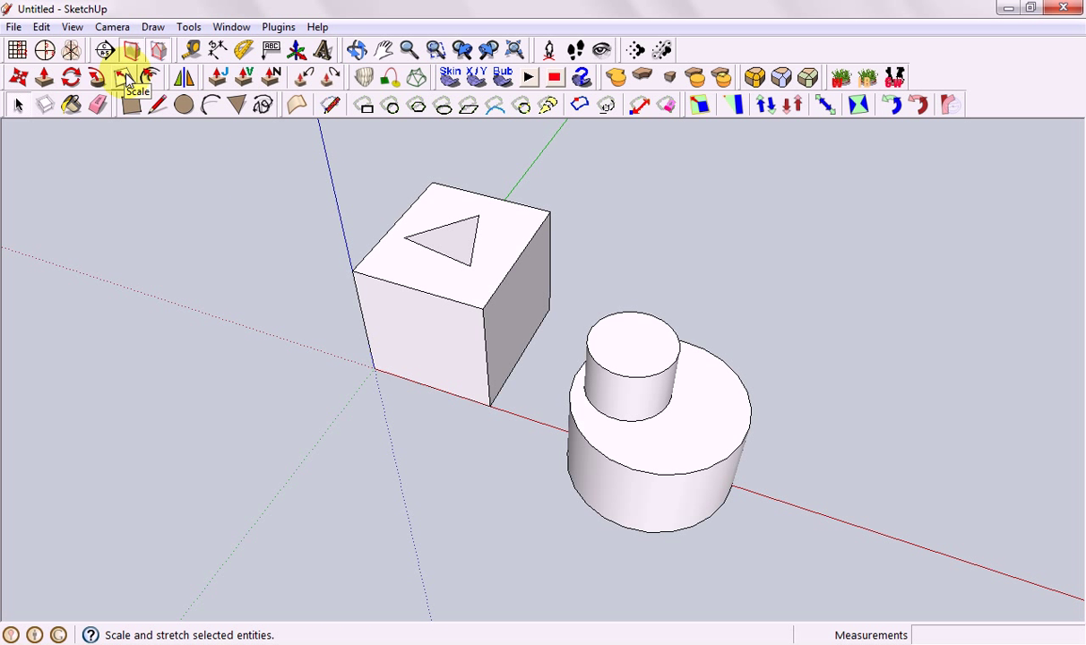
- Try scaling the cube's height, width and depth with the Scale grips
click(404, 260)
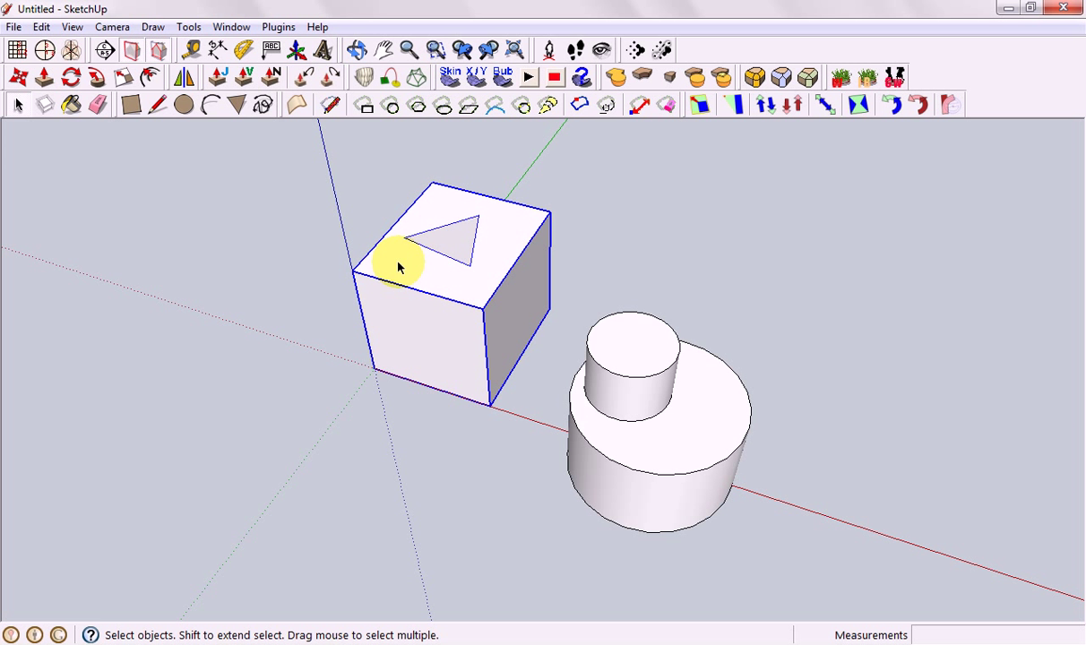
click(123, 77)
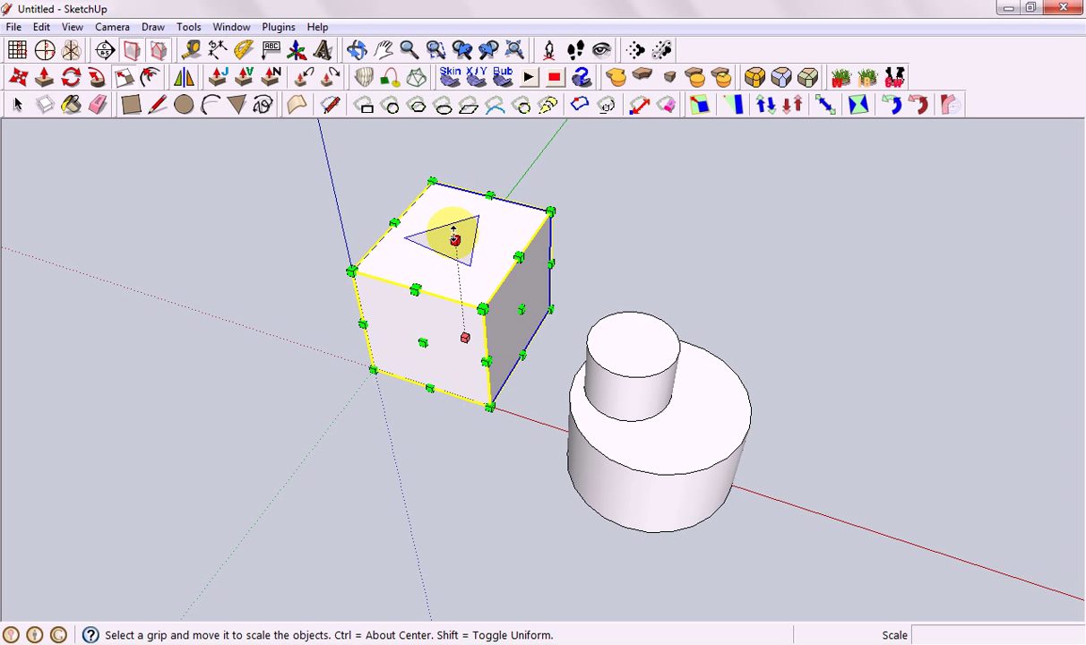
click(453, 233)
drag(452, 232, 457, 289)
mouse_move(522, 324)
mouse_down()
mouse_move(452, 309)
mouse_move(504, 322)
mouse_move(507, 333)
mouse_up()
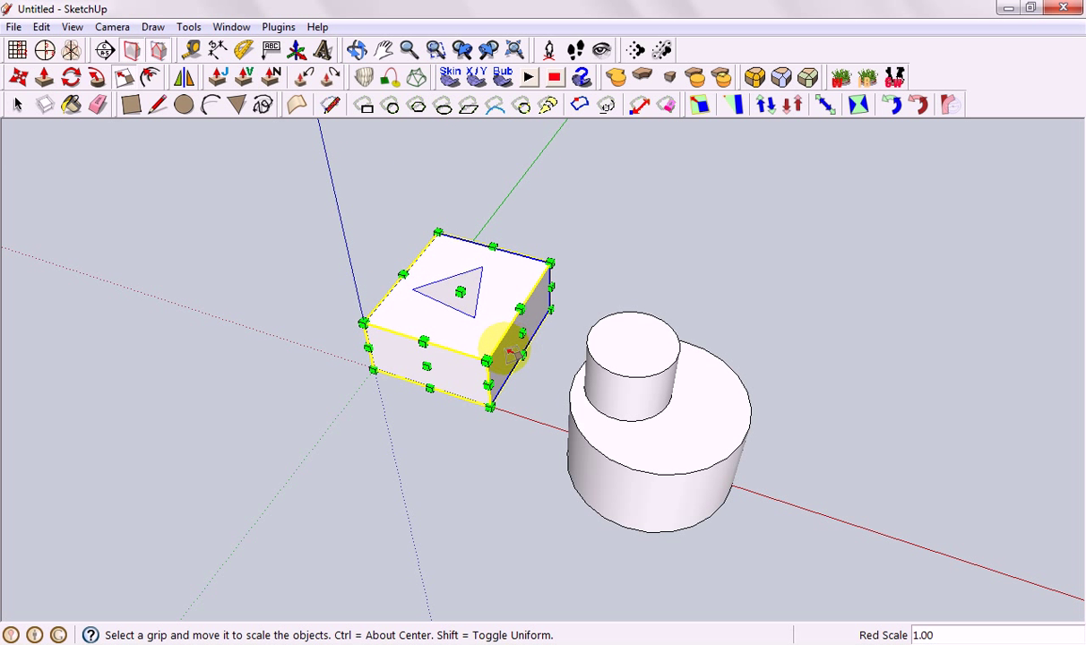
drag(487, 384, 511, 376)
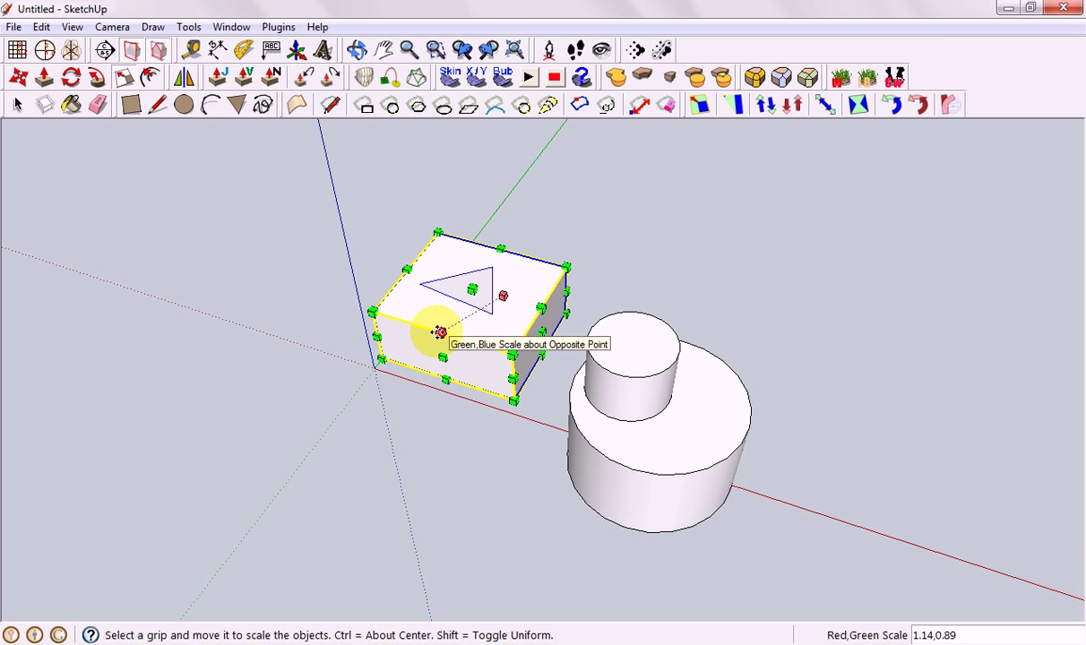
drag(436, 332, 351, 378)
drag(363, 432, 395, 411)
- Scale the box to exactly twice its length along the green axis
click(458, 477)
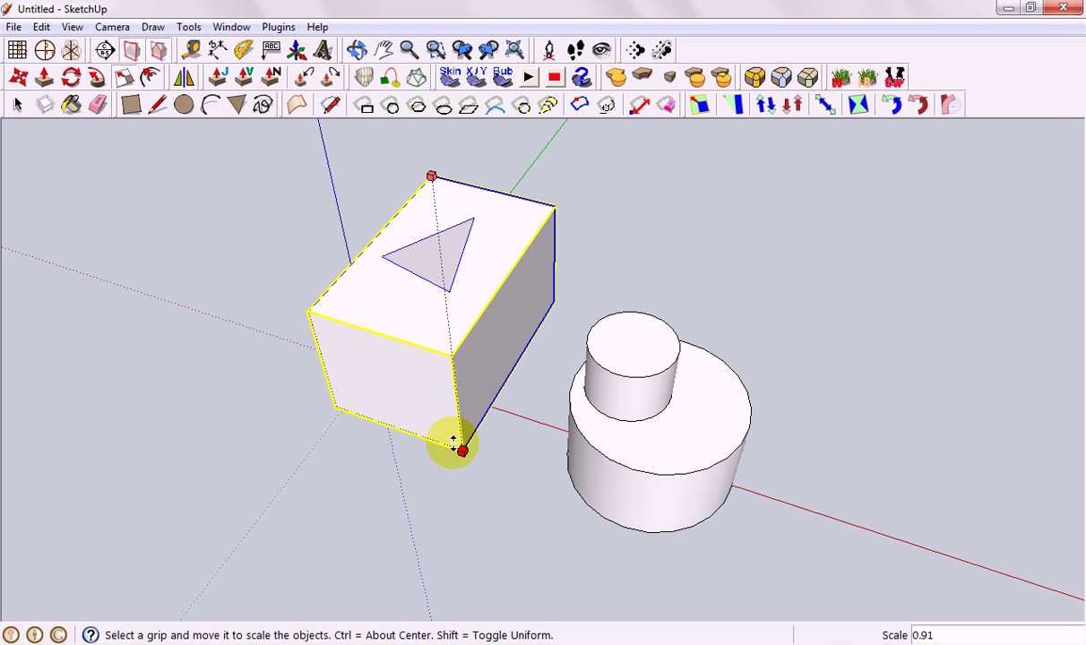
click(515, 407)
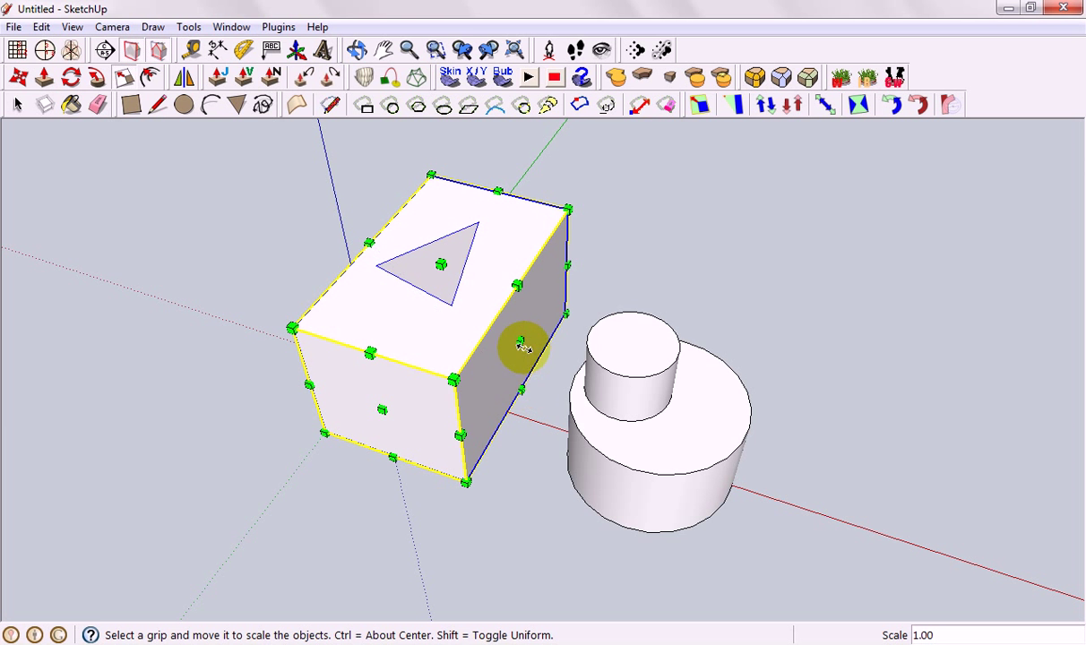
drag(518, 341, 489, 375)
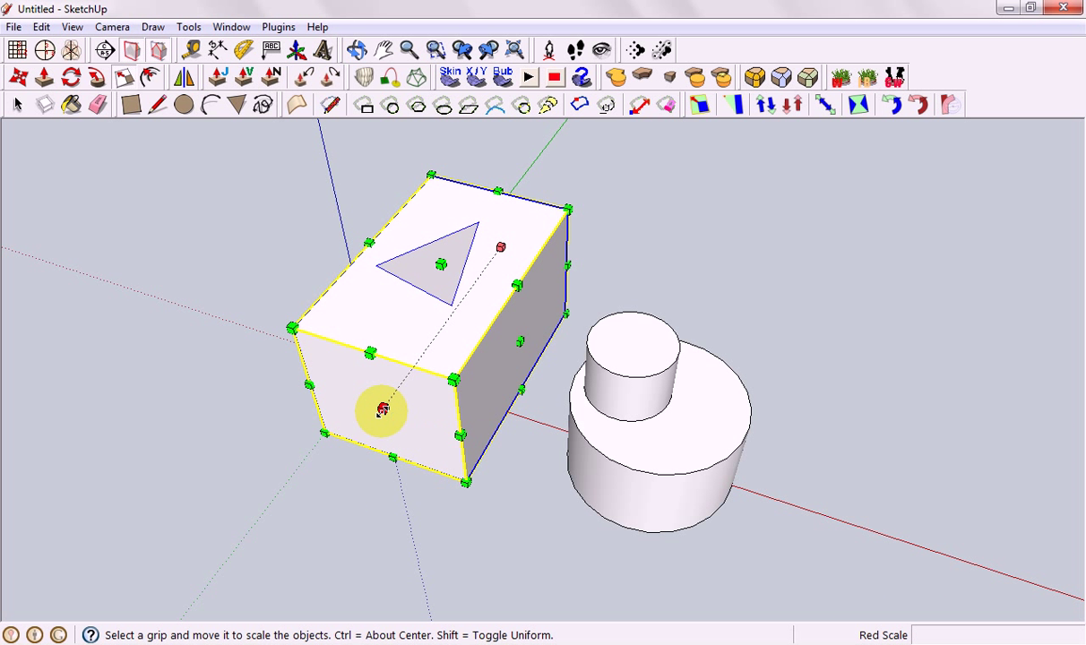
drag(383, 410, 343, 462)
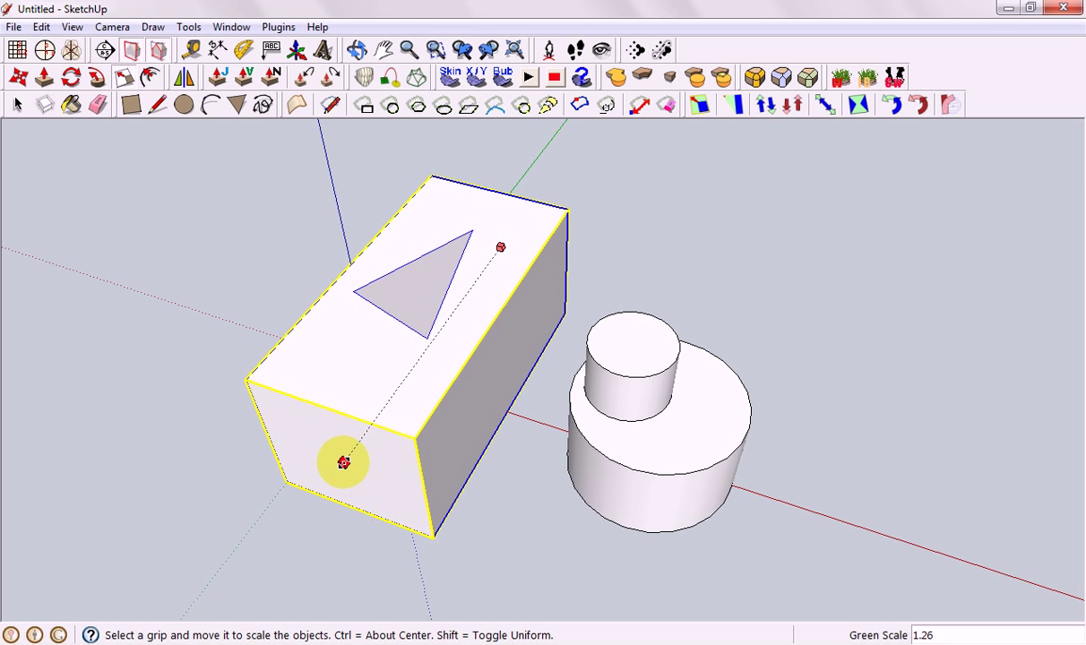
key(Return)
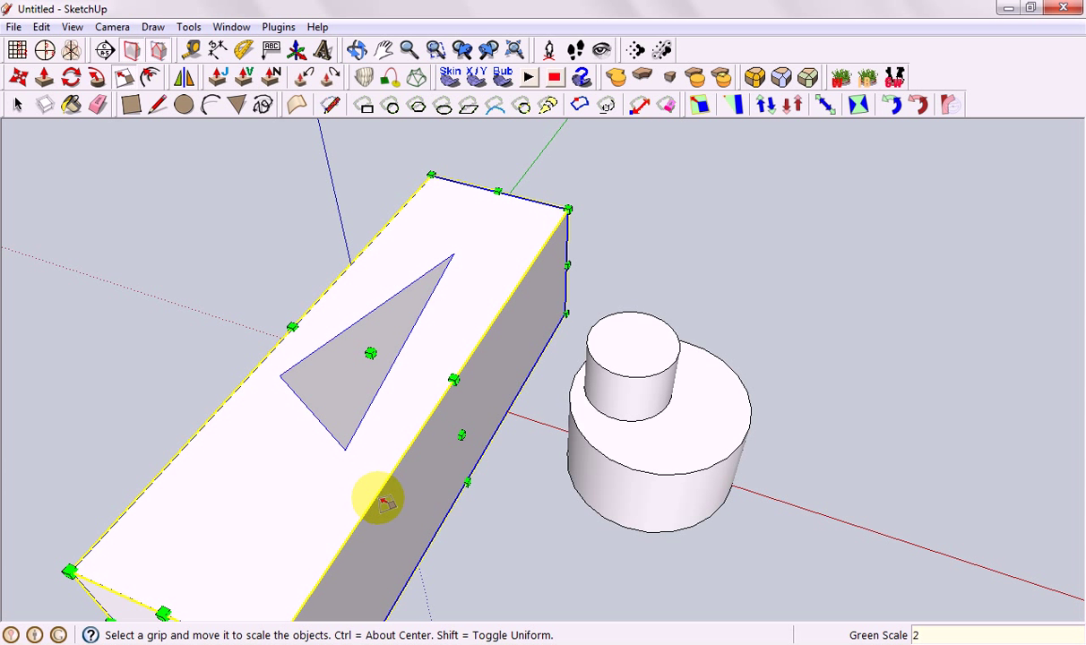
scroll(385, 504, down, 3)
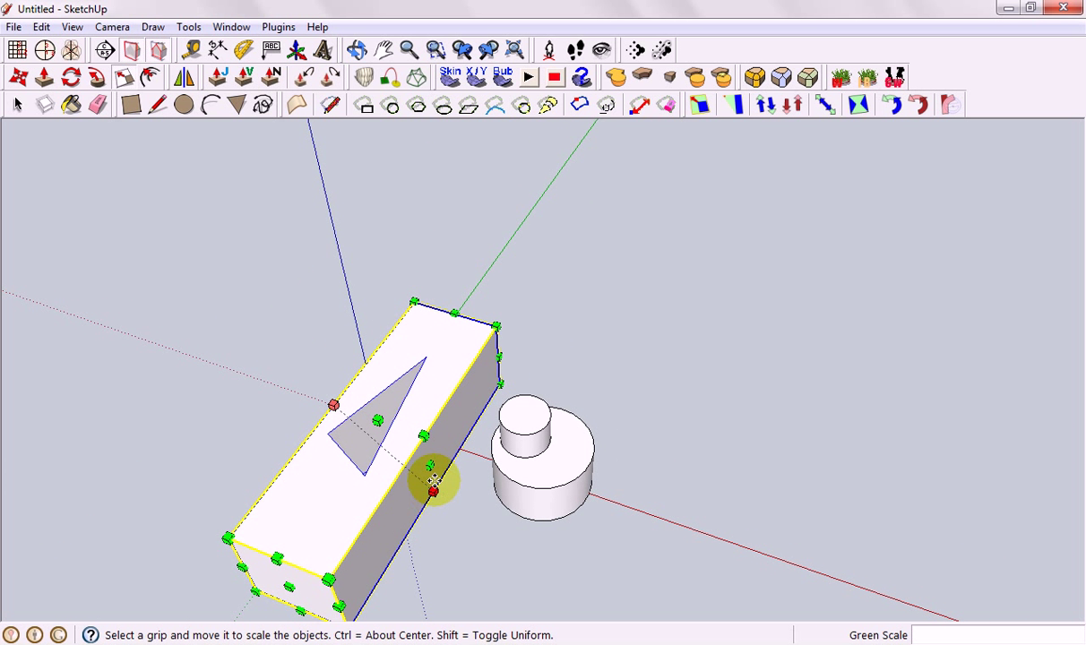
- Narrow the box by 0.5 along the red axis and deselect it
click(431, 468)
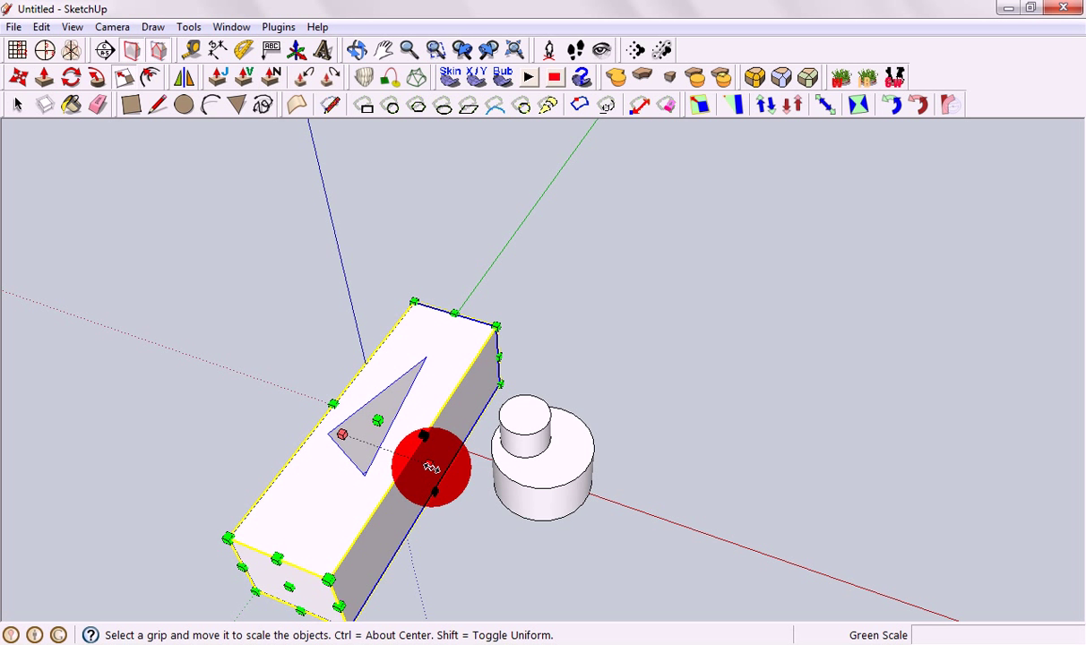
drag(431, 468, 404, 460)
text(0.5)
key(Return)
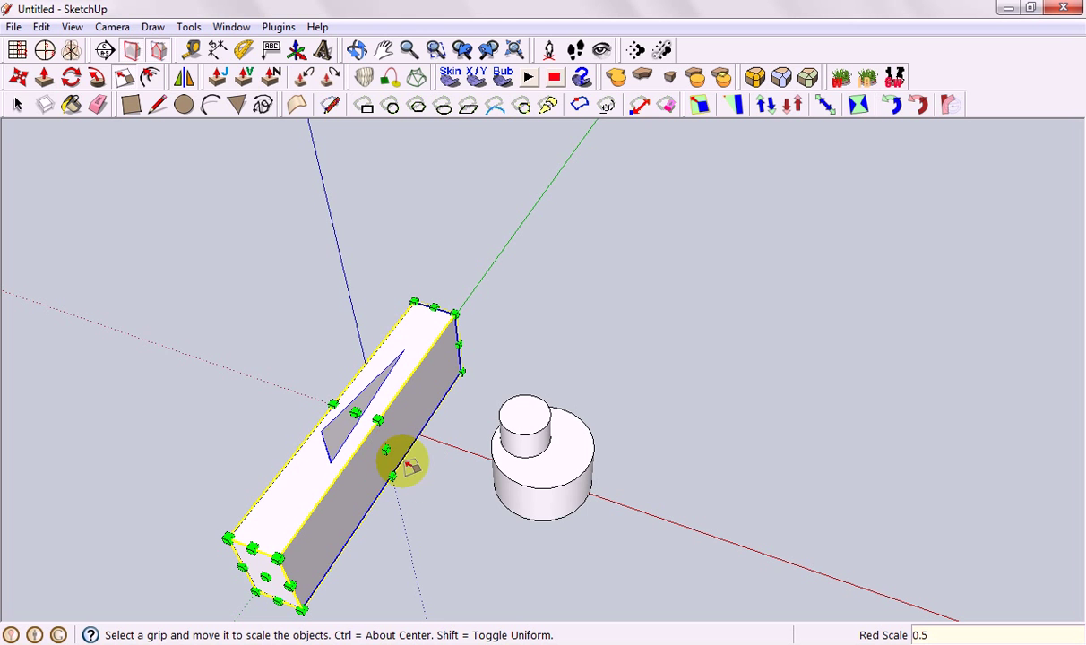
click(16, 105)
click(235, 456)
middle_drag(235, 456, 274, 419)
shift+middle_drag(341, 475, 407, 395)
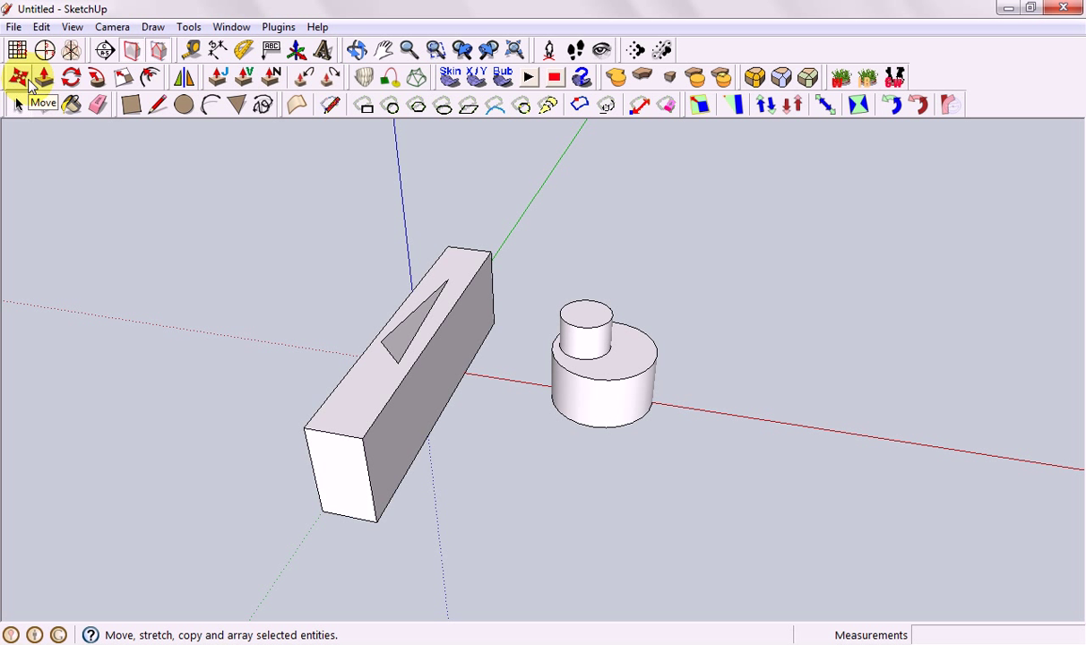
- Move the long box to the left of the origin and down along the blue axis
triple_click(388, 383)
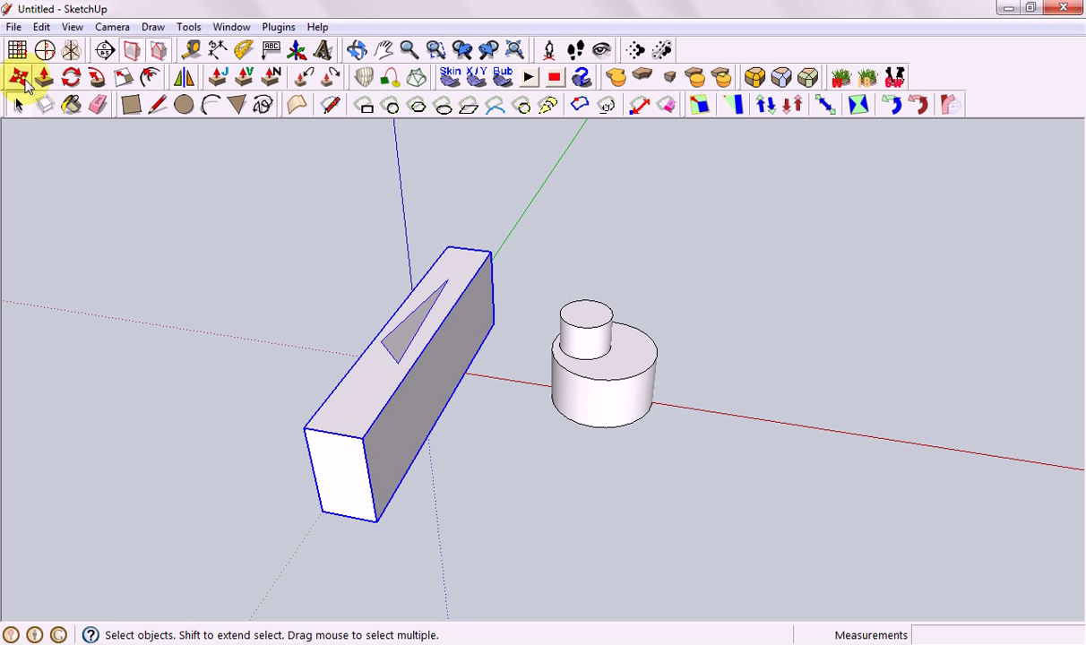
click(21, 80)
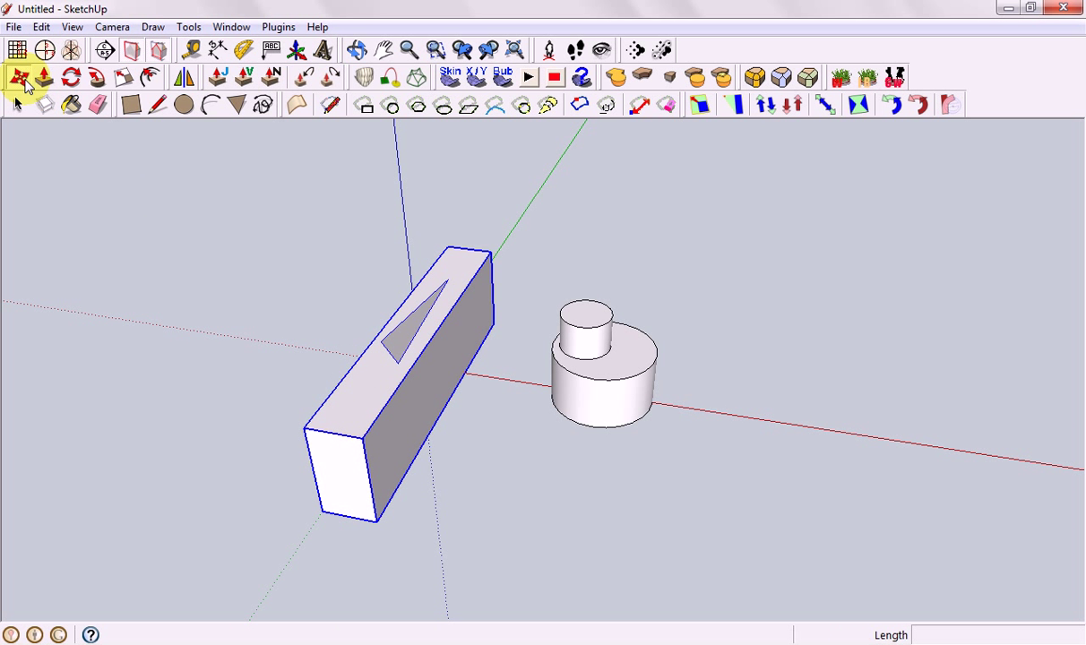
click(369, 388)
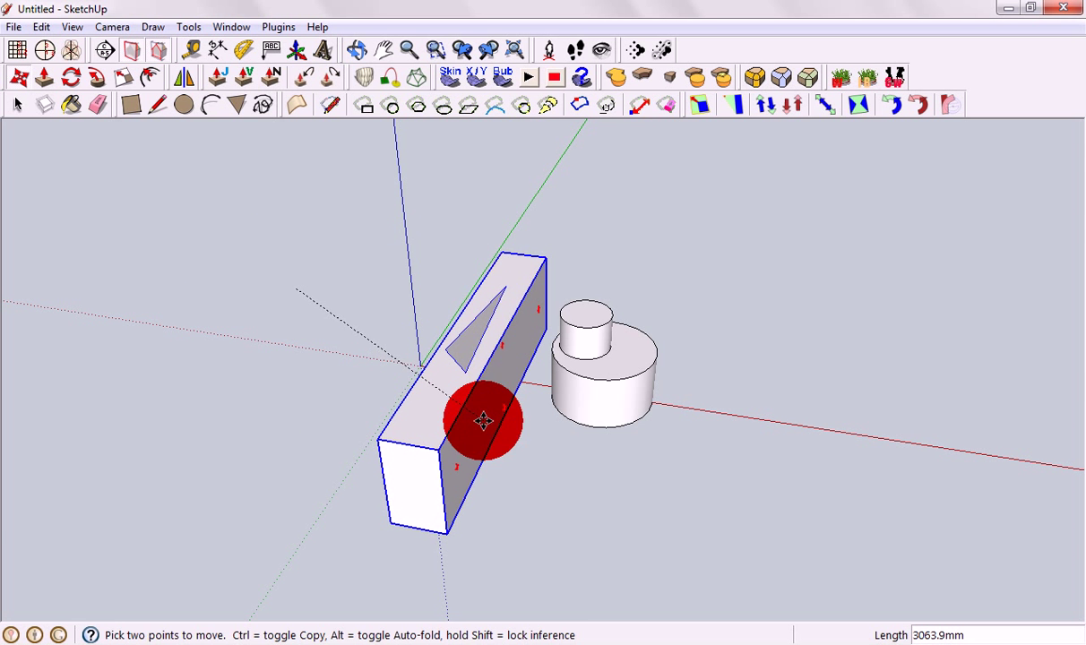
drag(485, 420, 186, 334)
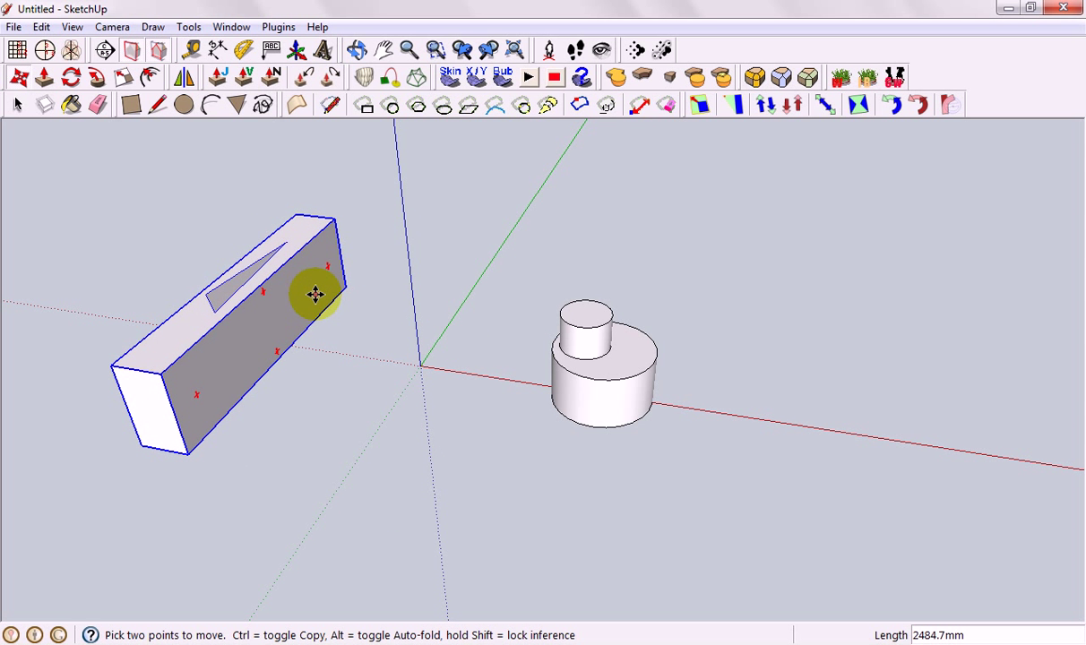
drag(315, 293, 375, 292)
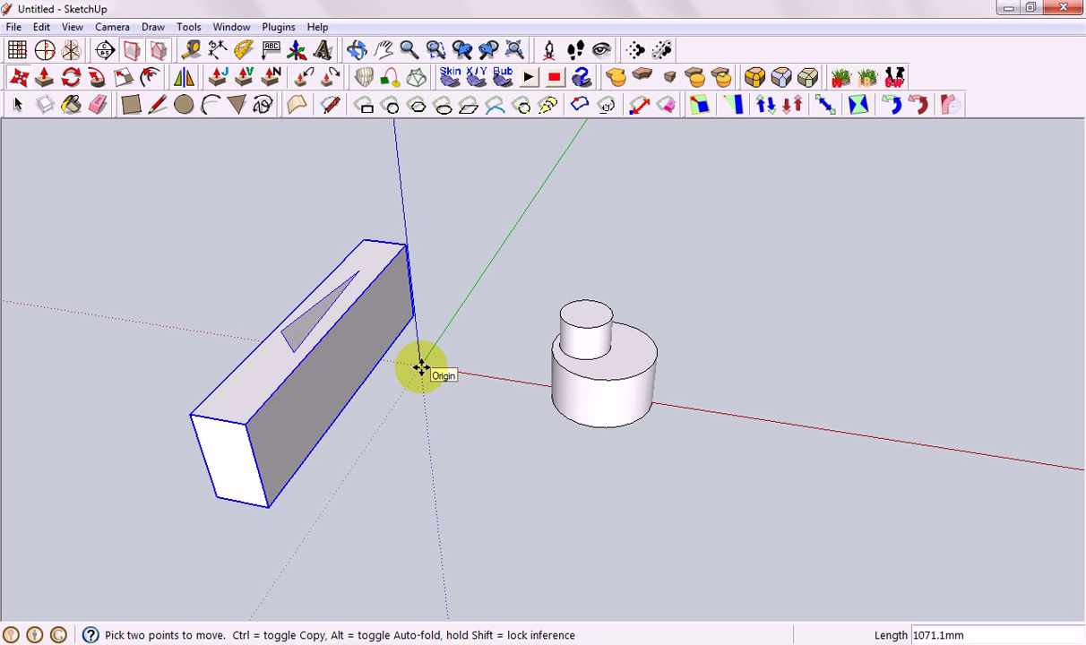
click(406, 230)
middle_drag(393, 318, 412, 289)
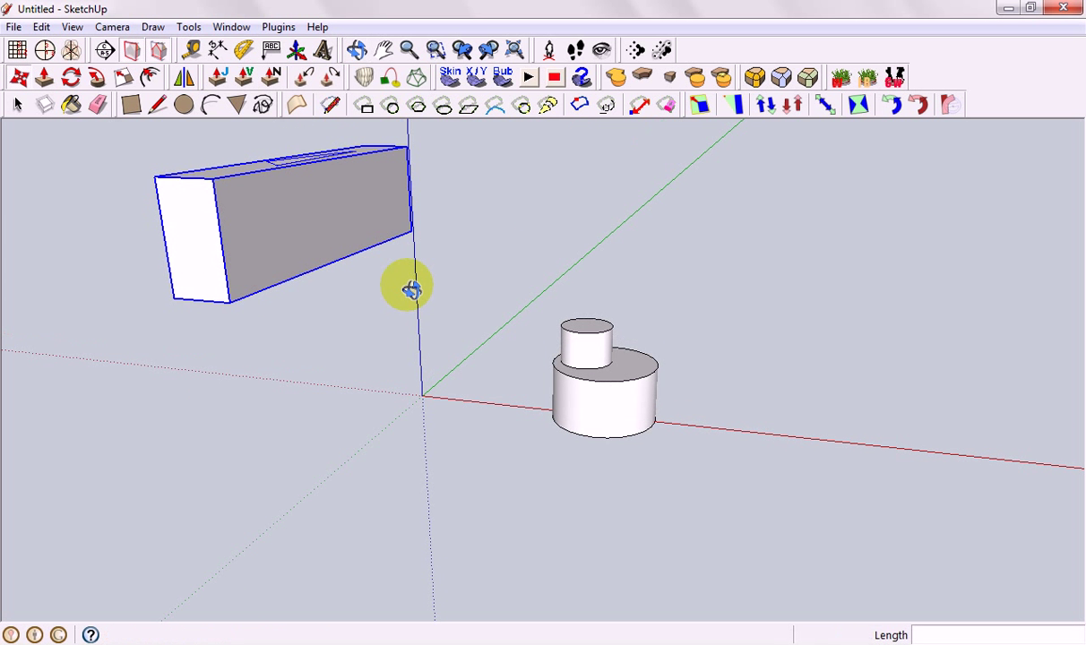
click(368, 203)
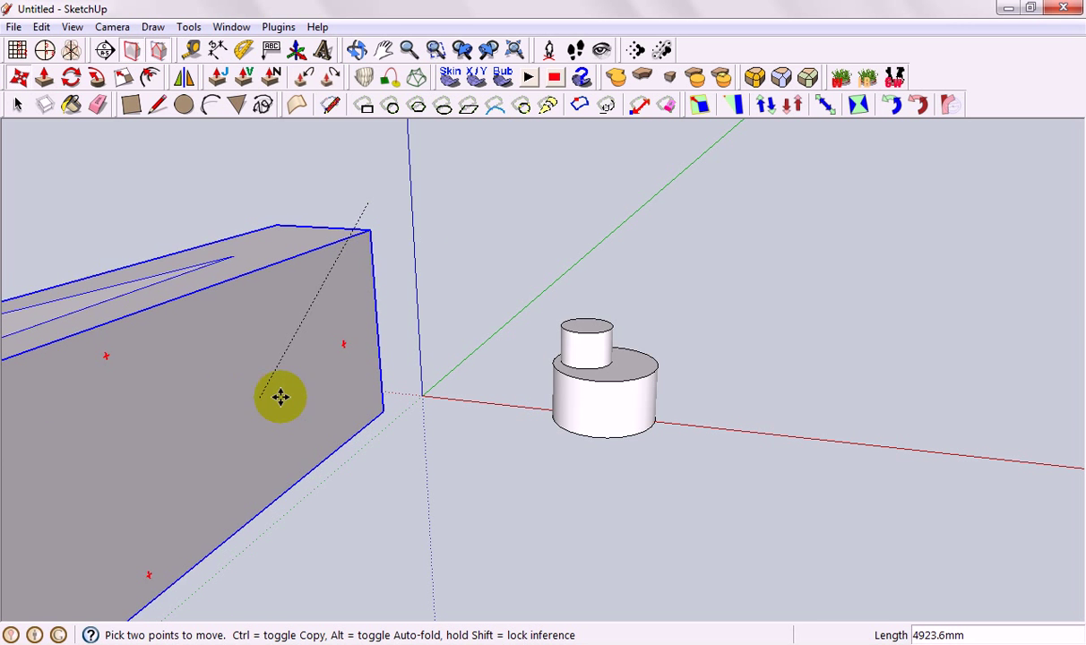
click(376, 296)
- Enter the box group and start moving its top end edge, then cancel the move
middle_drag(440, 264, 461, 364)
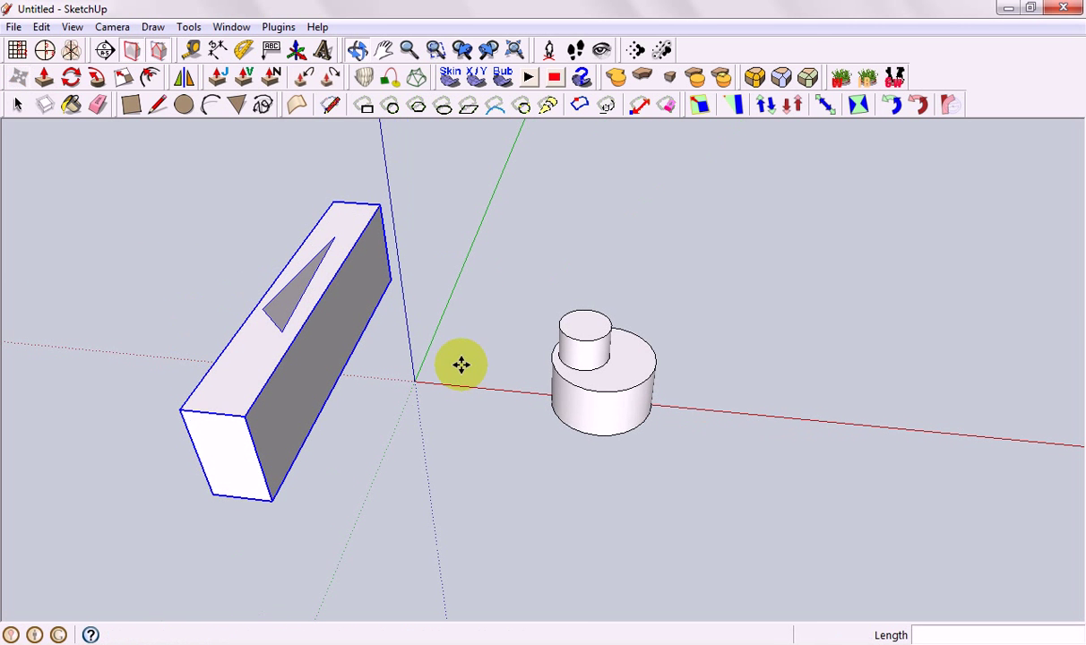
click(19, 106)
double_click(261, 338)
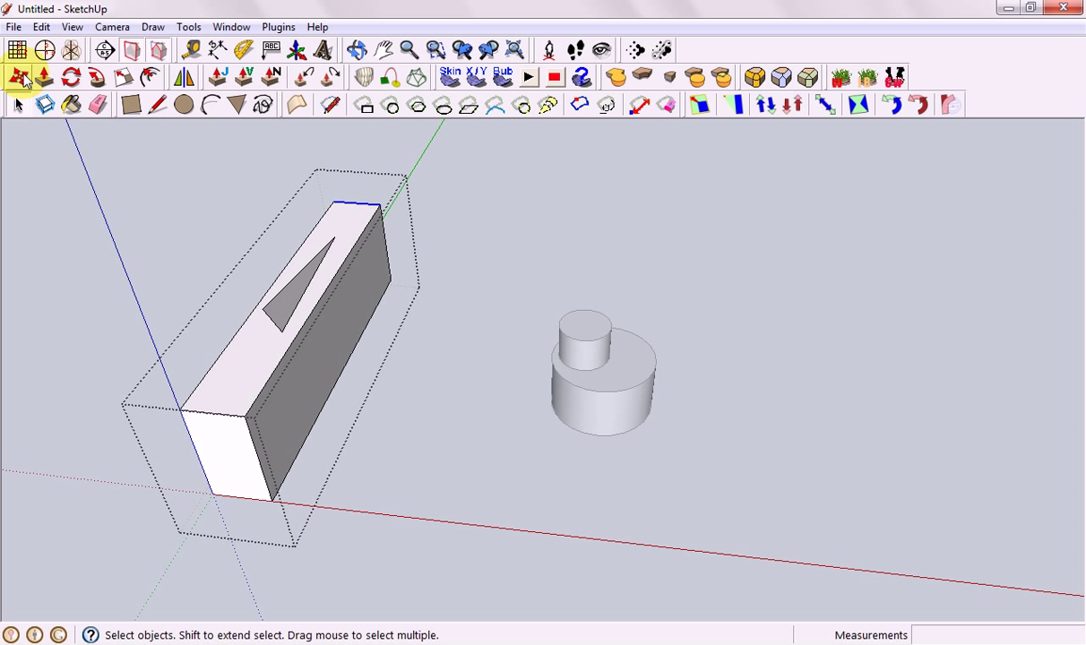
click(18, 77)
click(355, 205)
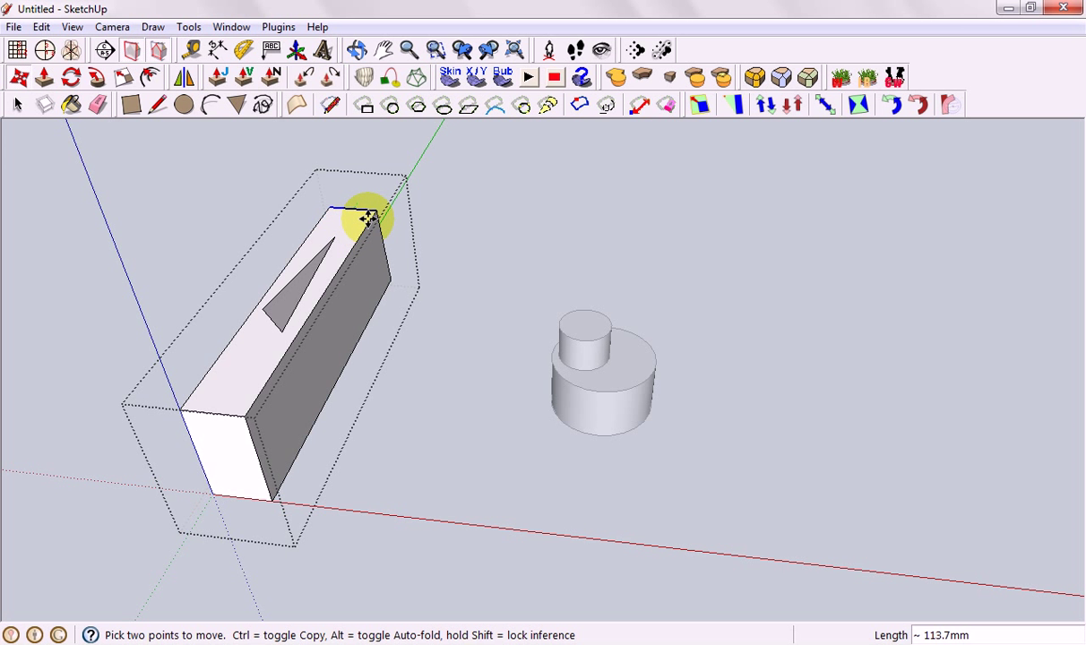
key(Escape)
- Exit the group, select the long box and start a Ctrl-copy along the red axis
click(17, 105)
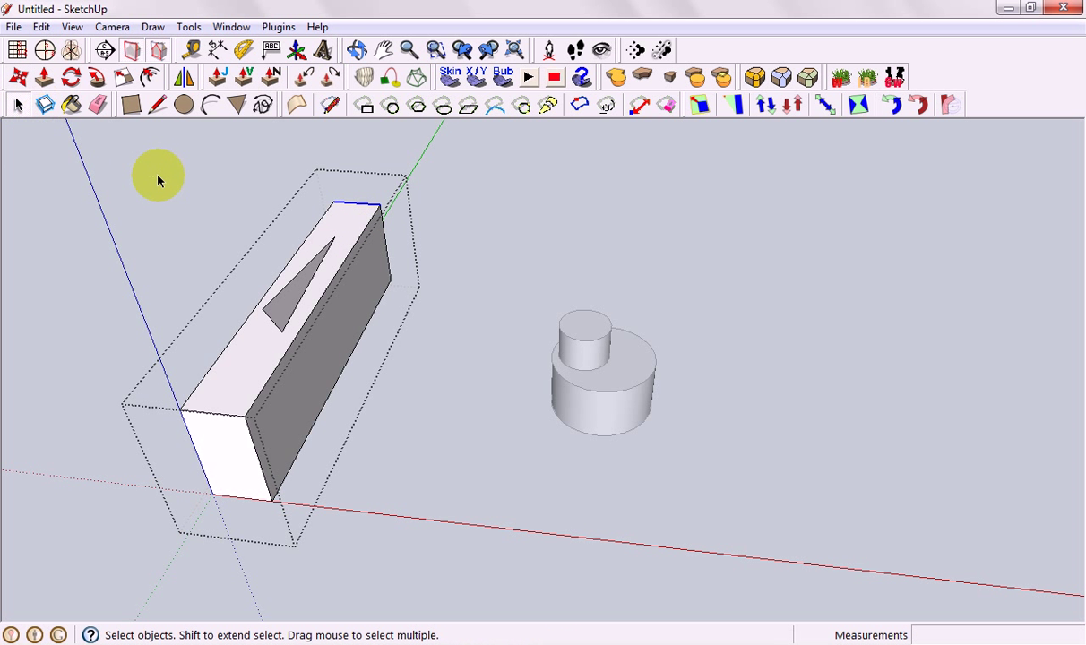
click(199, 195)
middle_drag(383, 334, 332, 347)
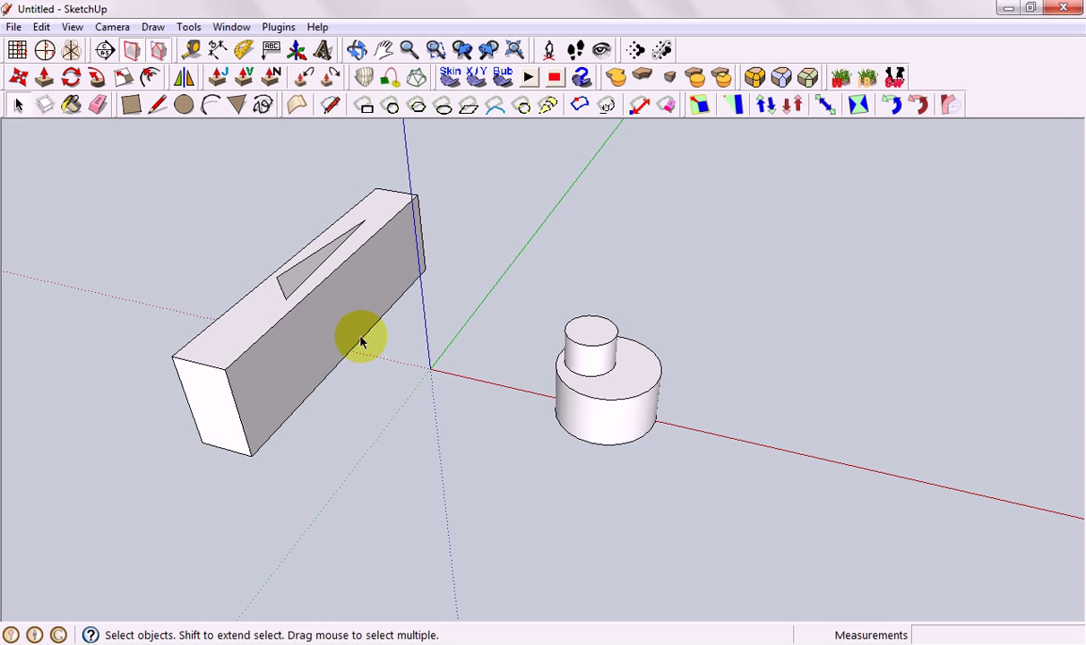
click(344, 308)
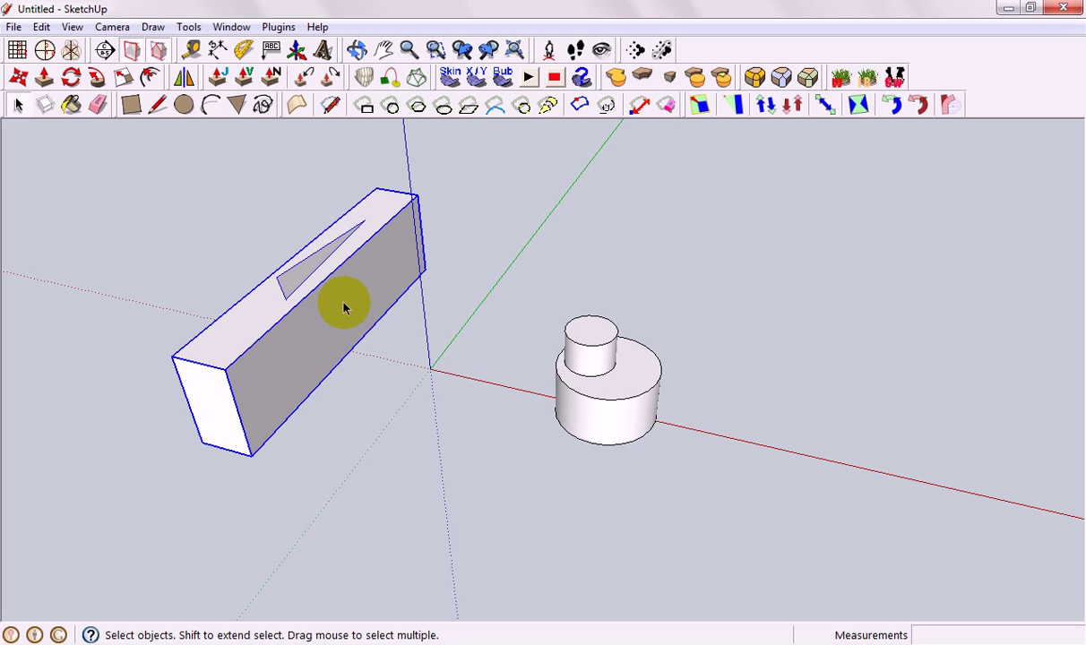
click(18, 78)
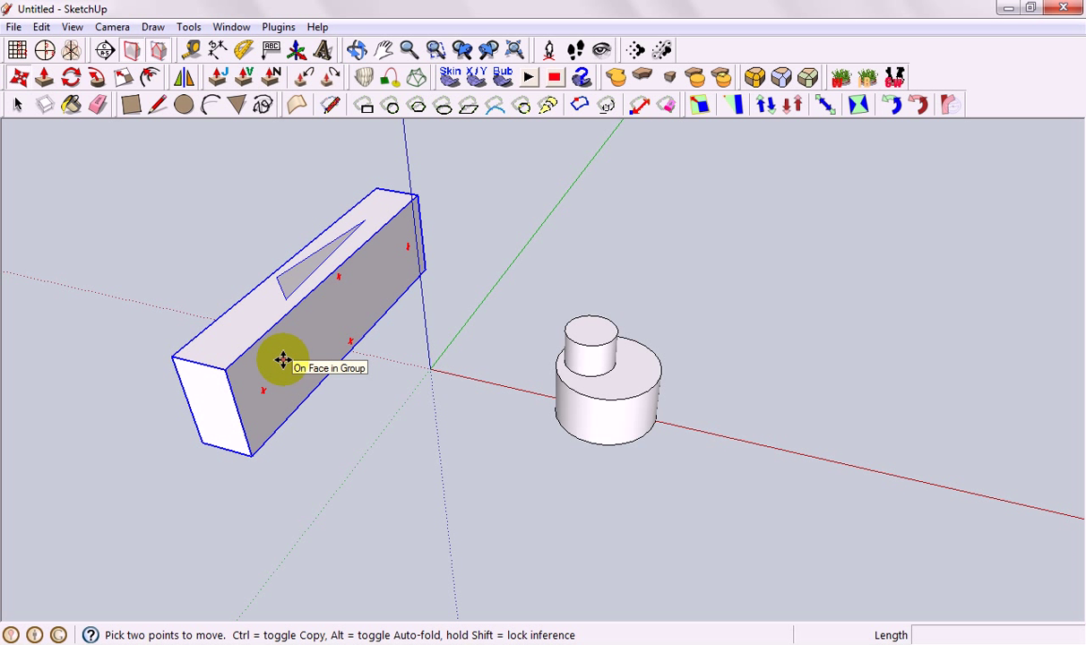
click(282, 359)
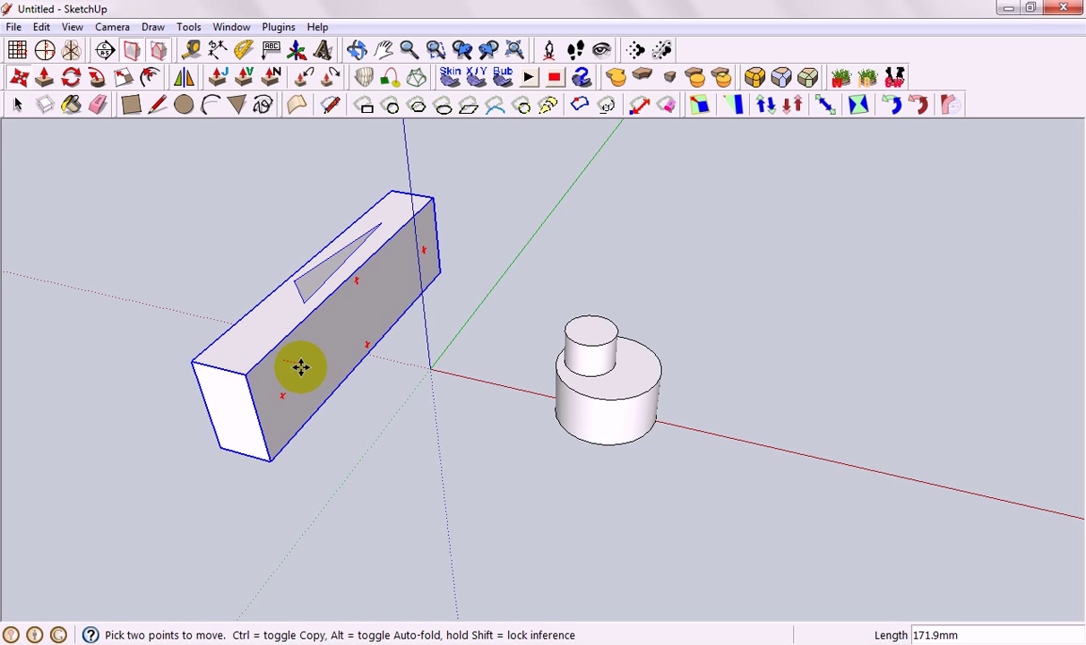
key(ctrl)
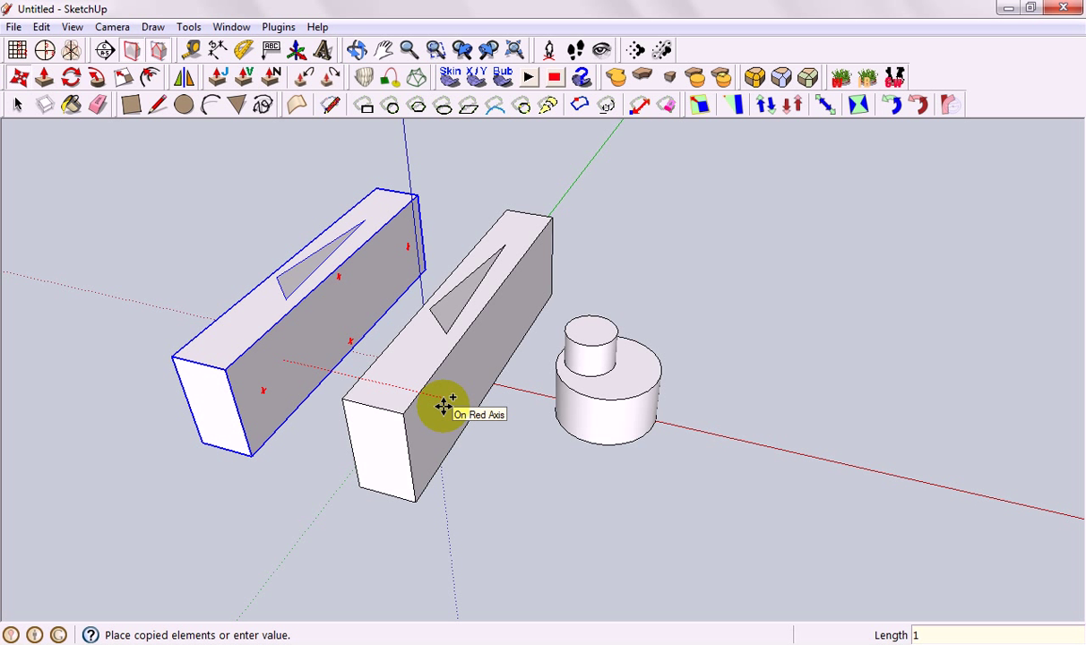
- Place the copy 1000 along red as a 10x array, then delete the extra blocks
key(Return)
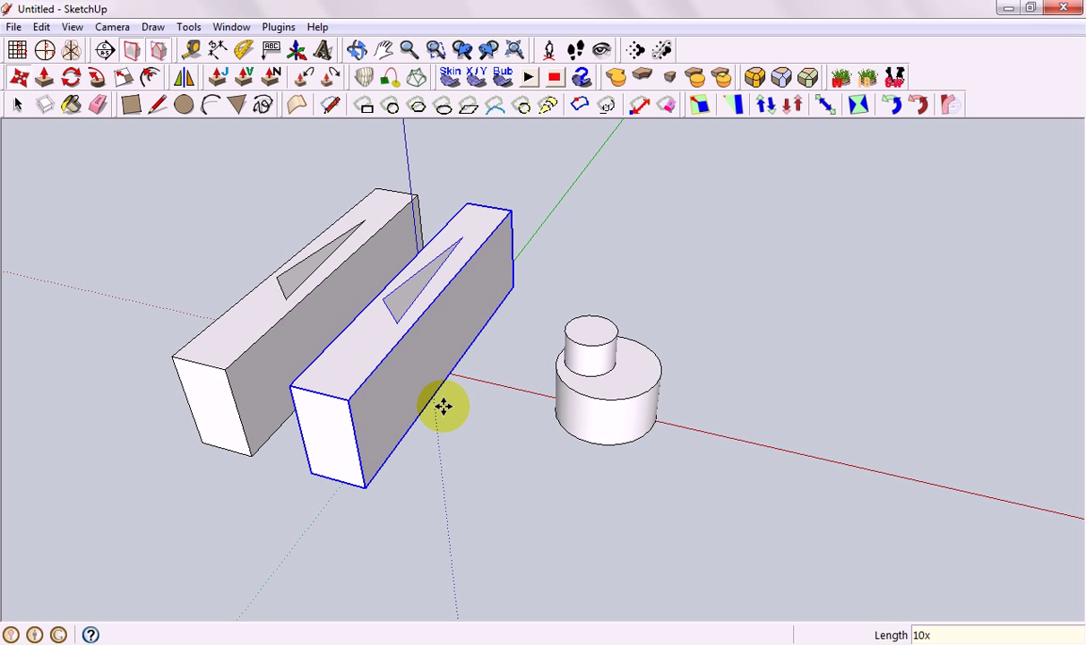
key(Return)
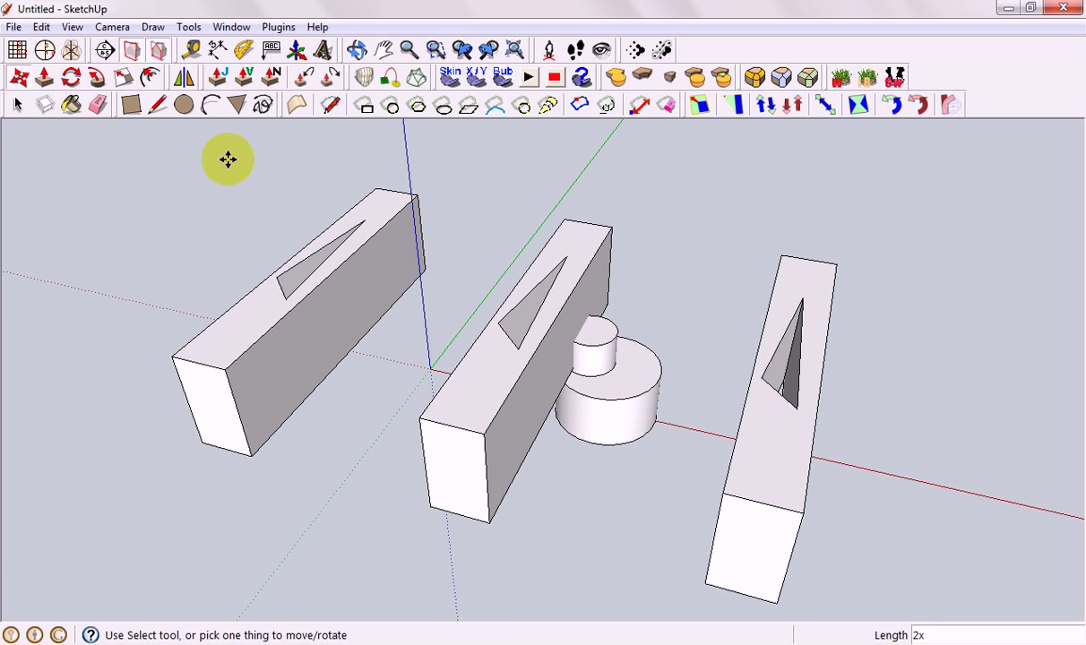
click(17, 105)
middle_drag(498, 364, 539, 407)
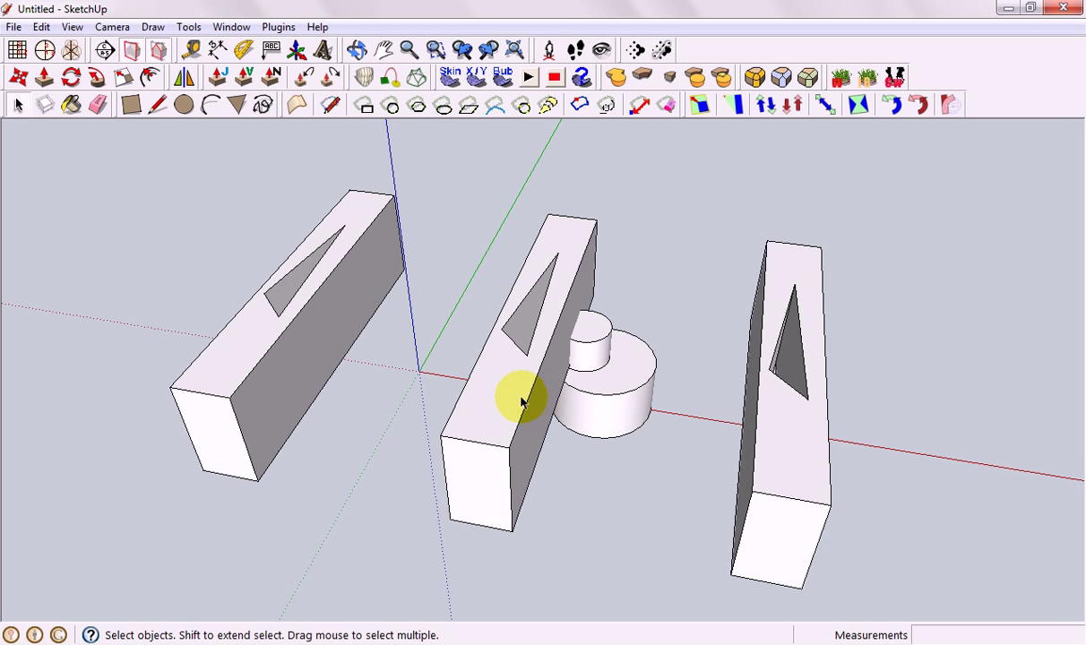
click(521, 401)
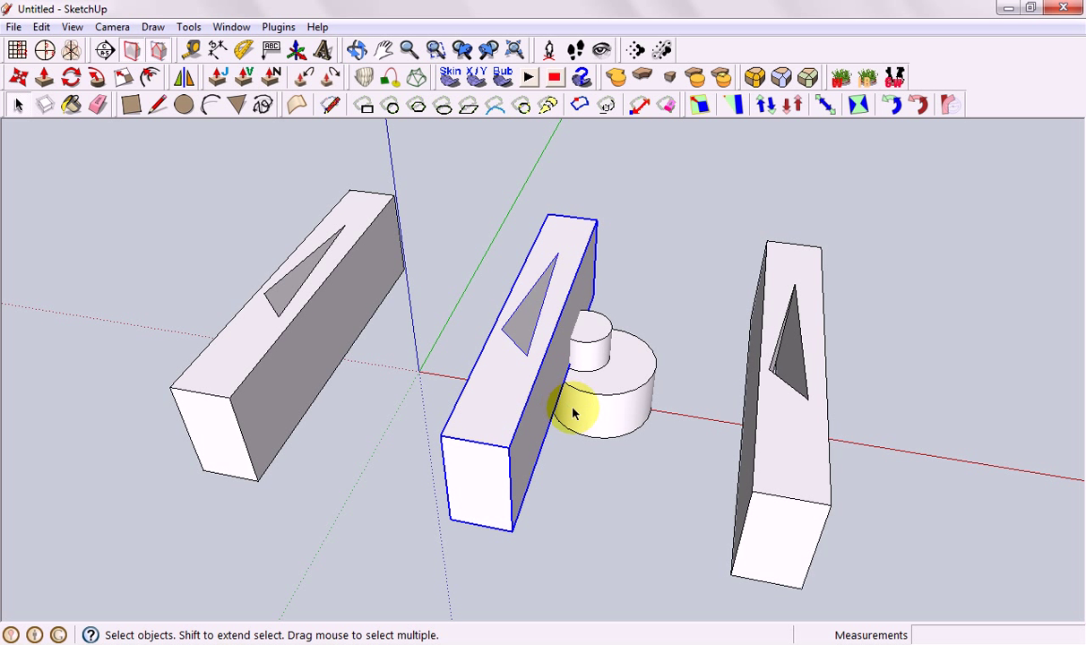
key(Delete)
click(766, 439)
key(Delete)
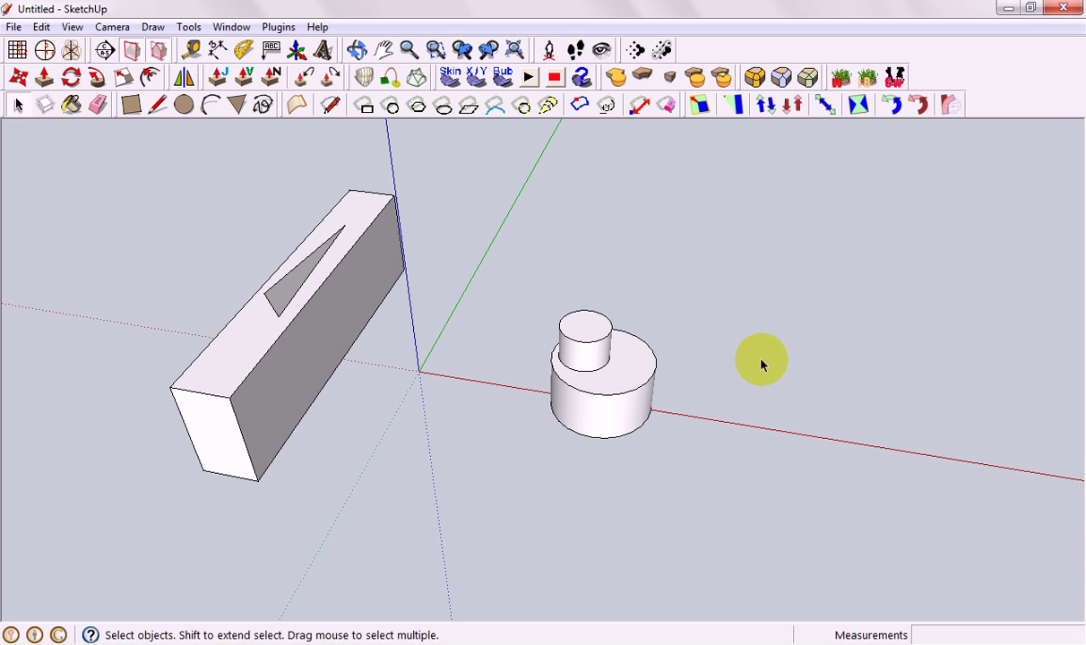
- Rotate the stacked cylinders 60° about a point on their top
middle_drag(761, 365, 701, 415)
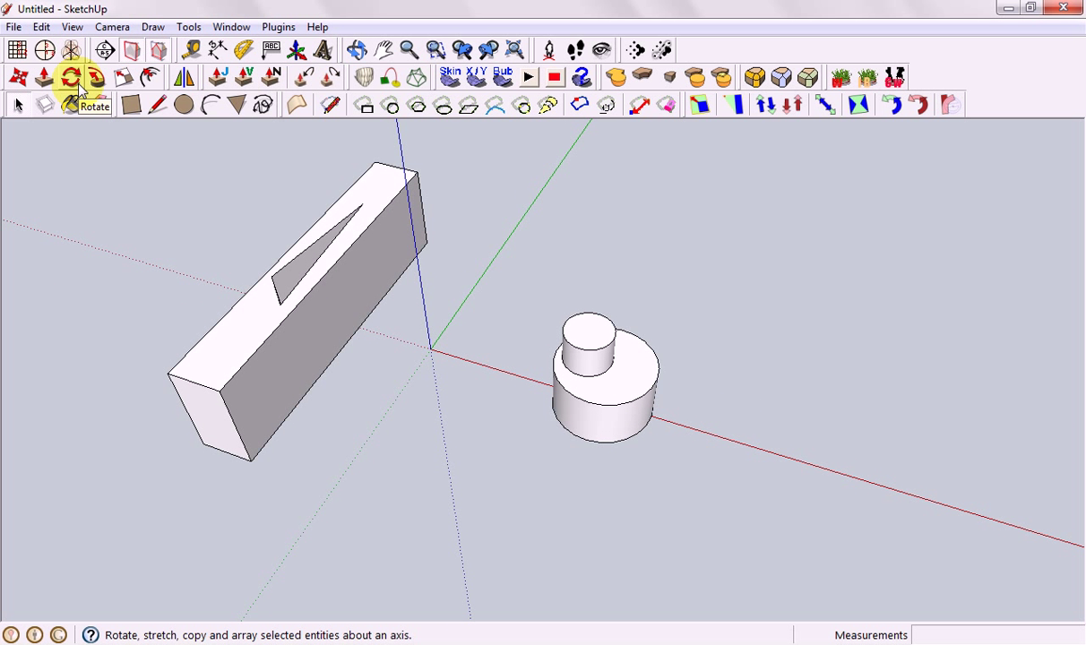
click(639, 377)
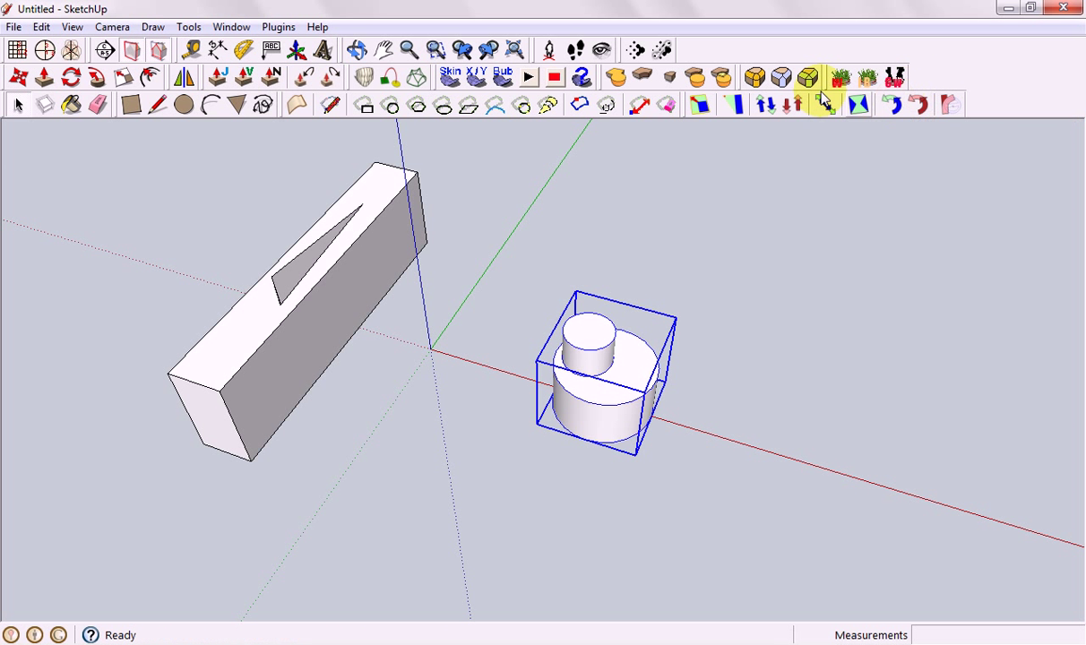
click(71, 77)
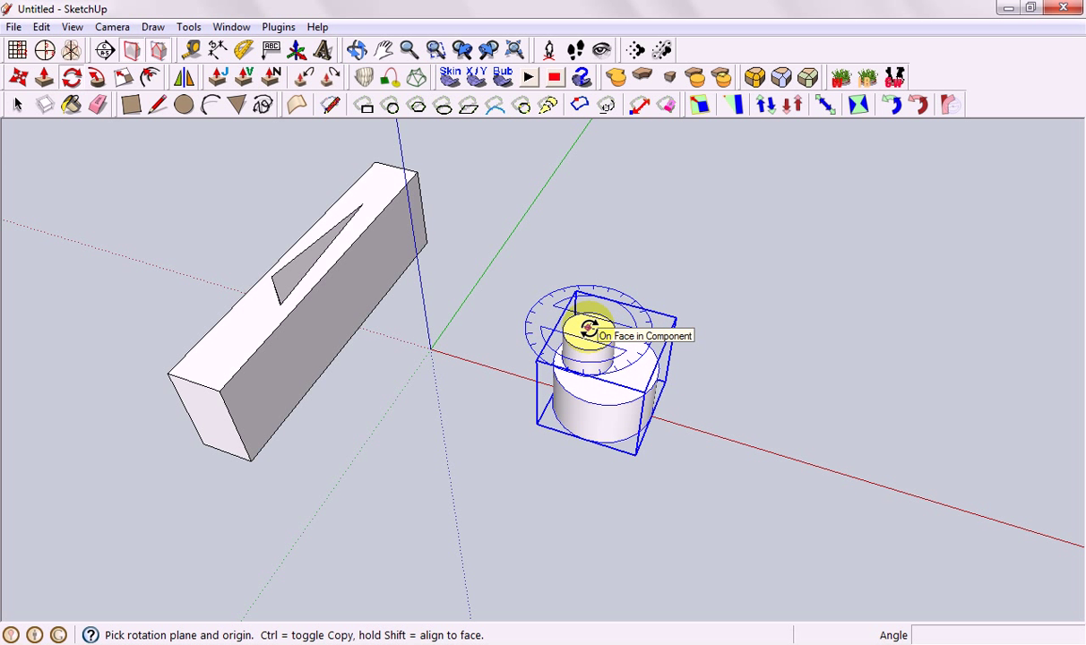
click(589, 330)
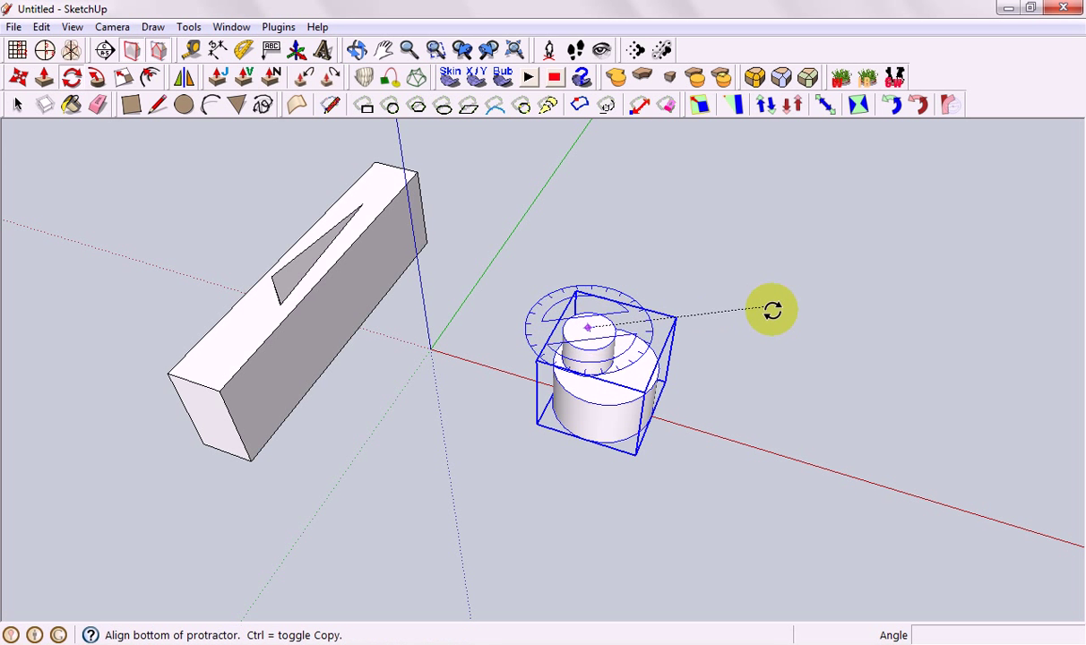
click(692, 482)
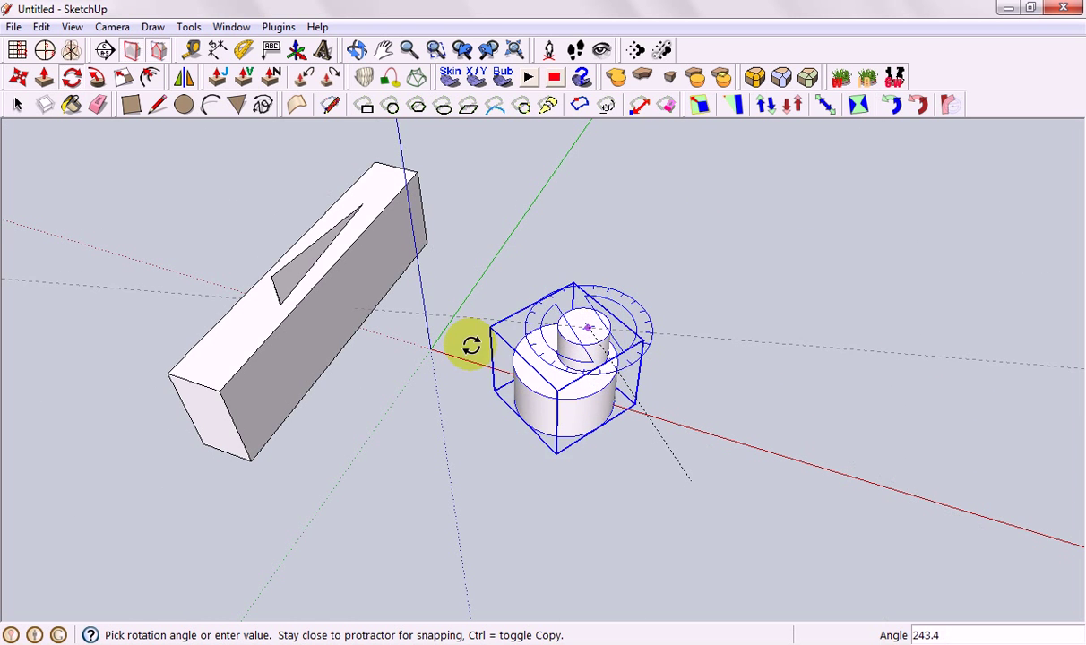
click(822, 351)
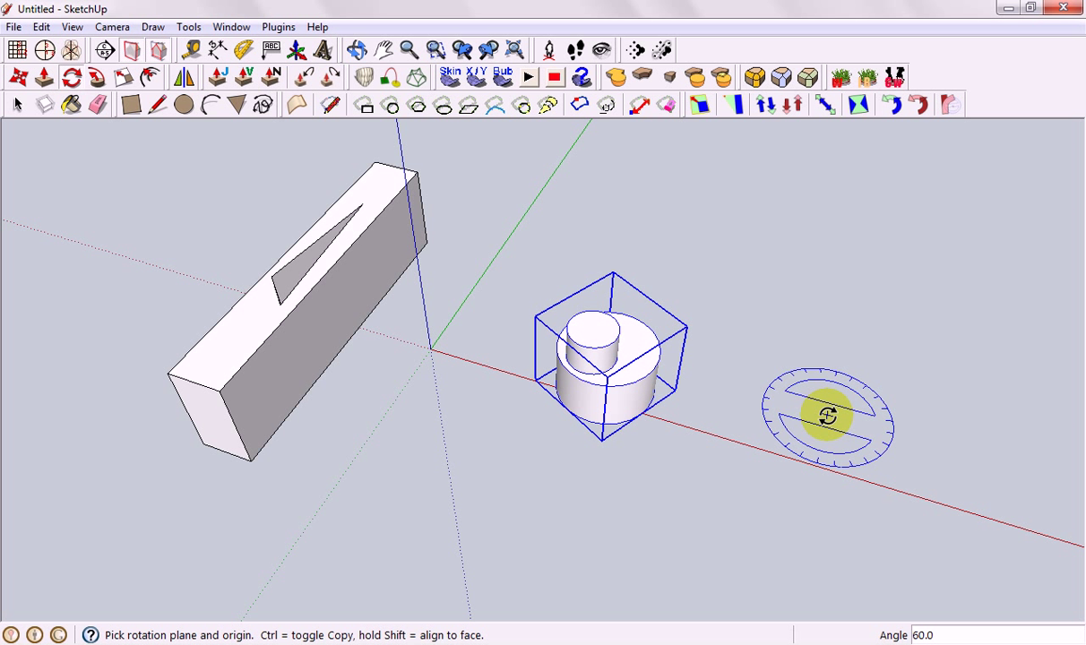
- Undo the 60° rotation and one earlier step
key(ctrl+z)
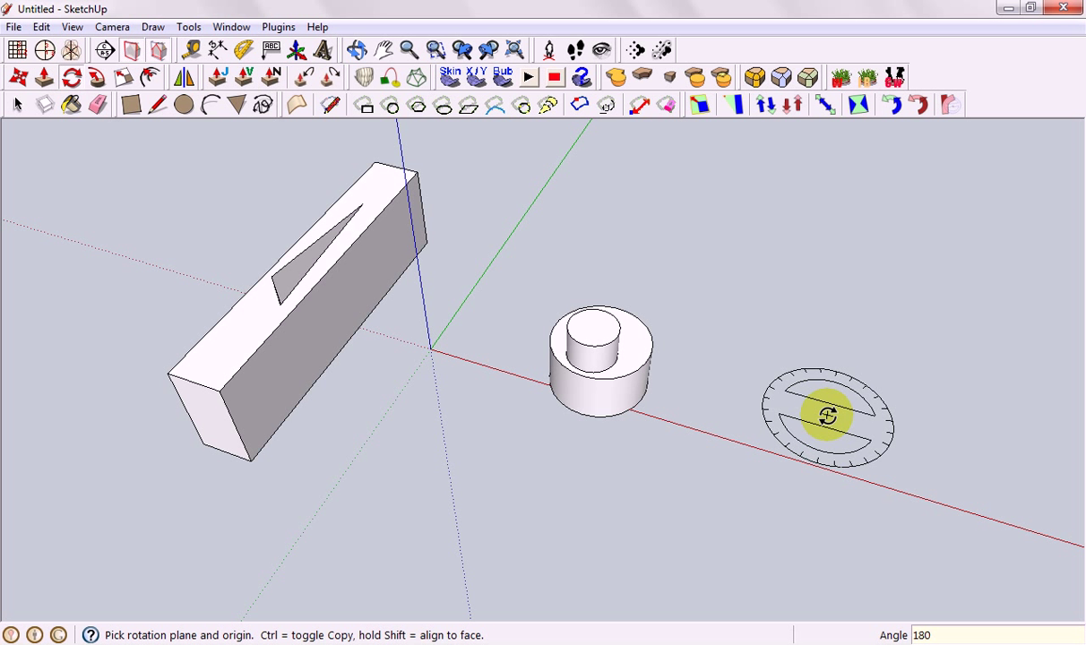
key(ctrl+z)
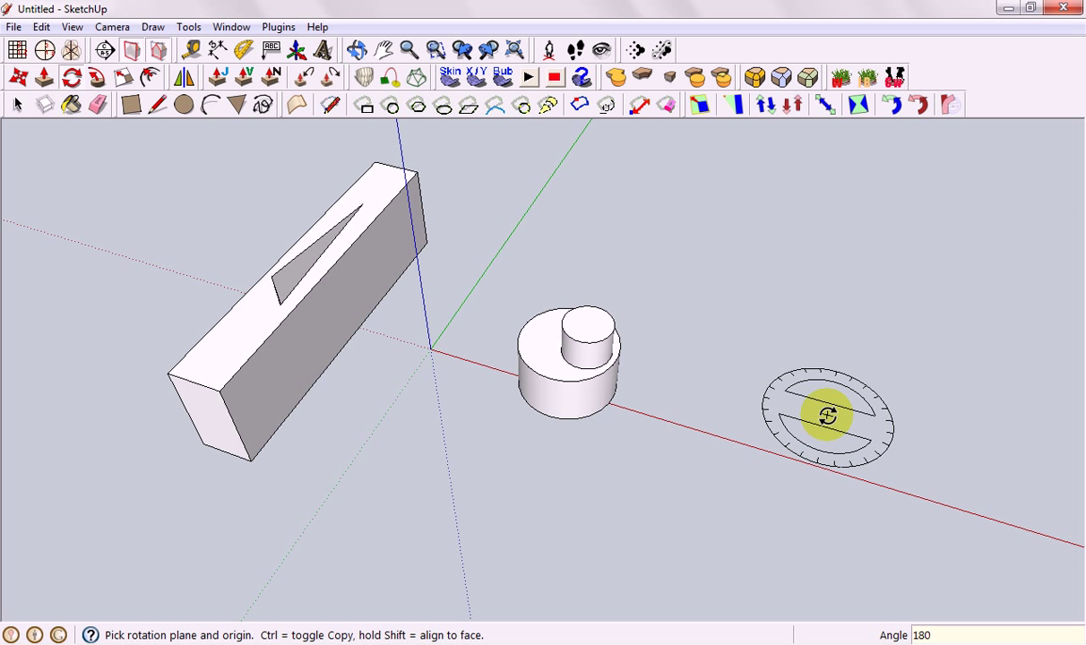
click(18, 105)
- Rotate-copy the stacked cylinder about the origin, starting from the red axis
click(582, 337)
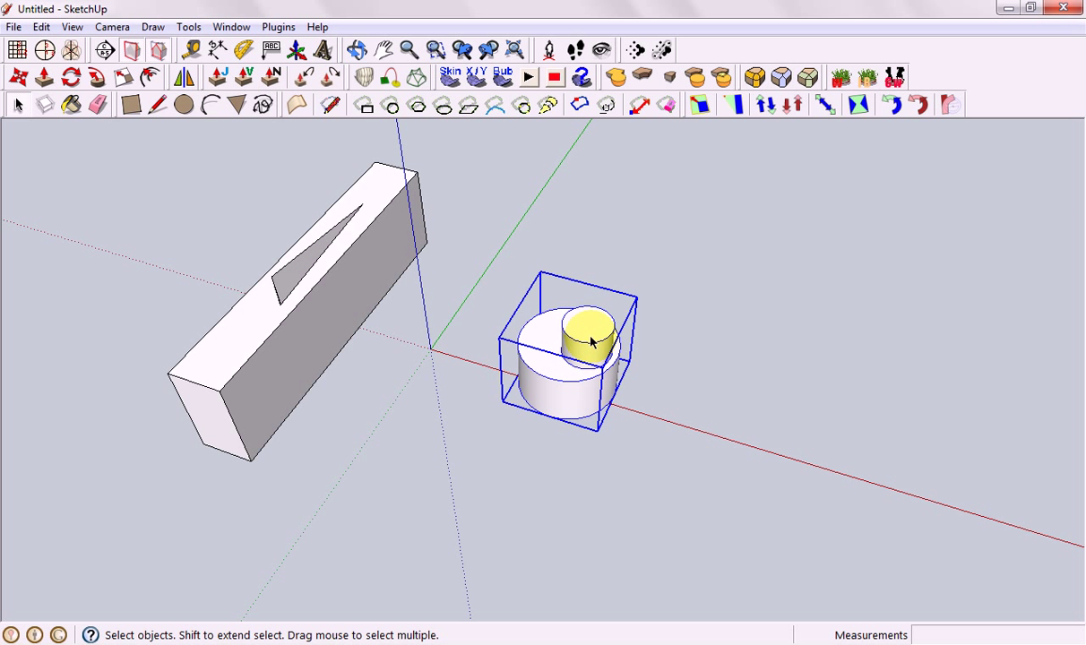
click(695, 356)
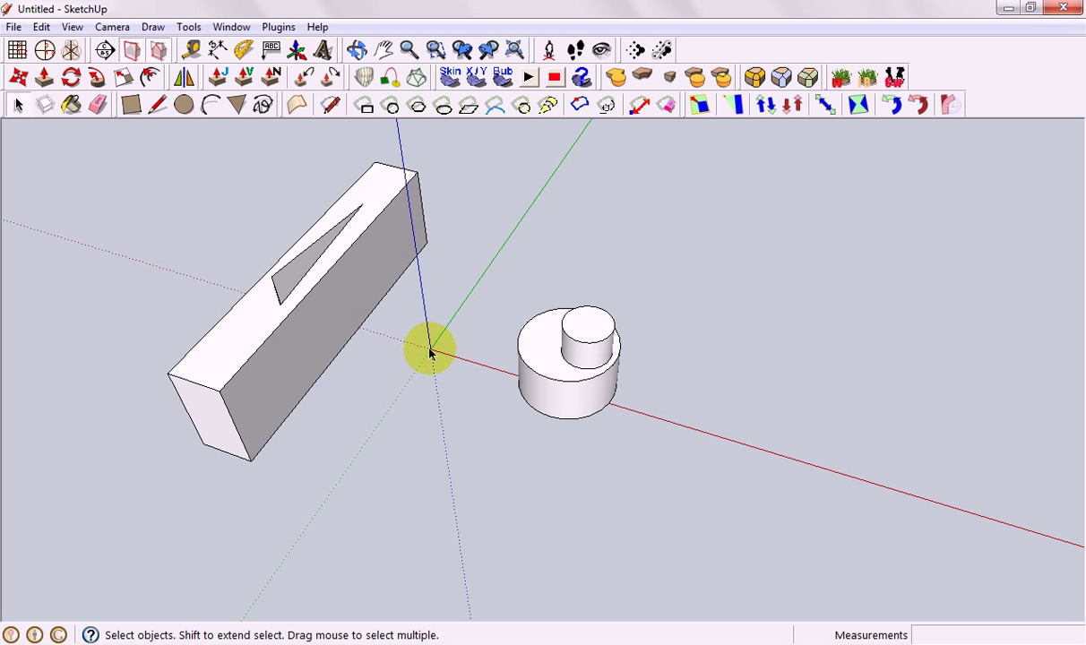
click(553, 350)
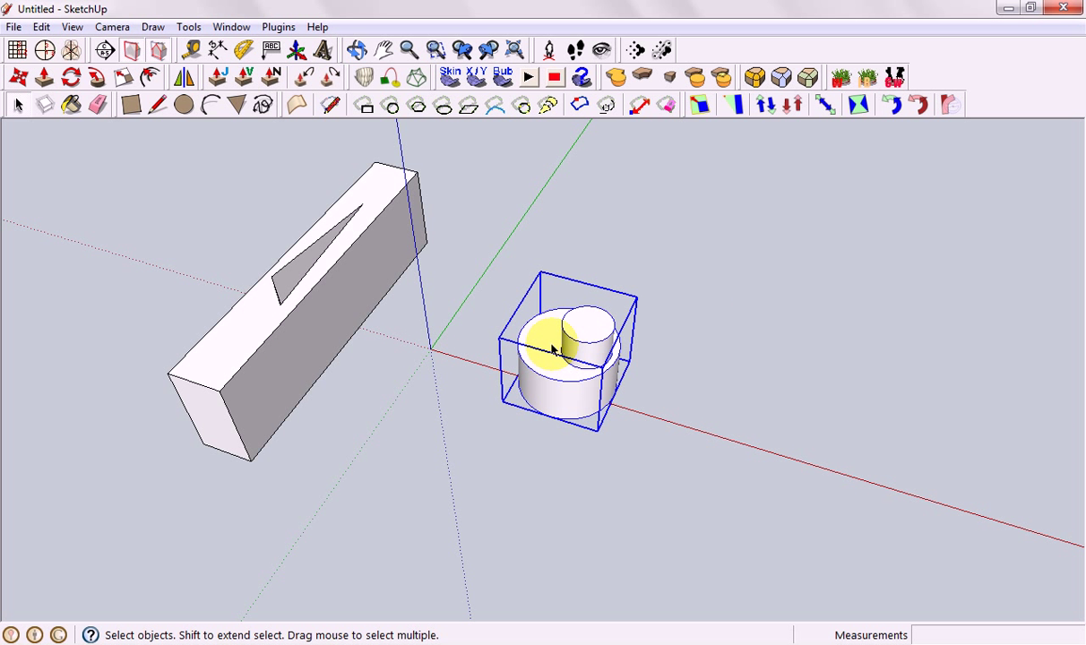
click(73, 79)
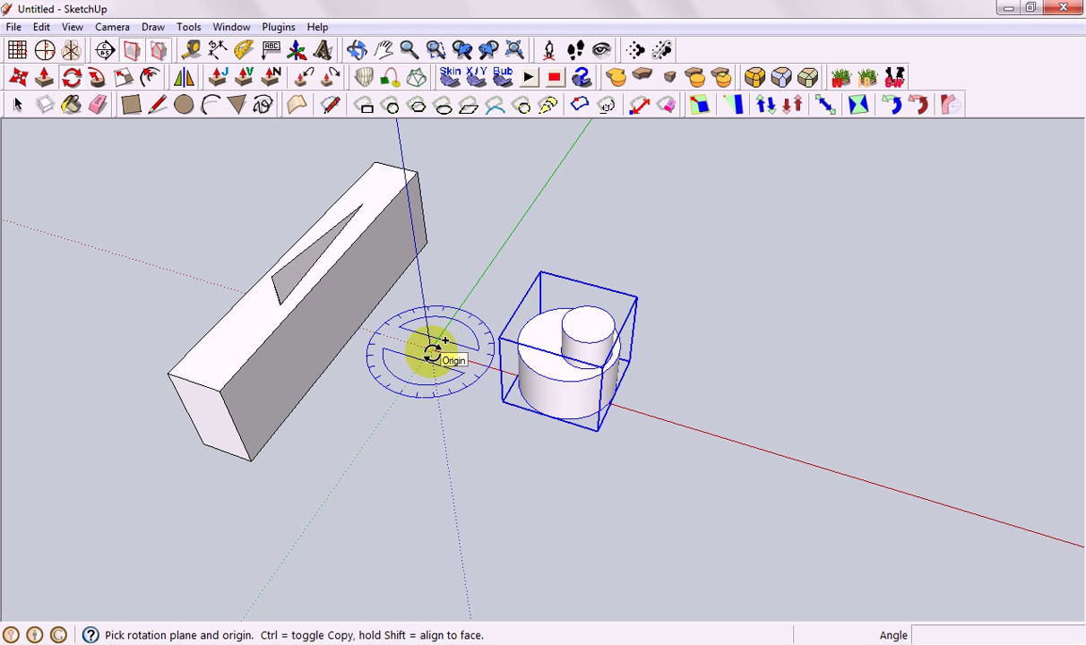
click(431, 349)
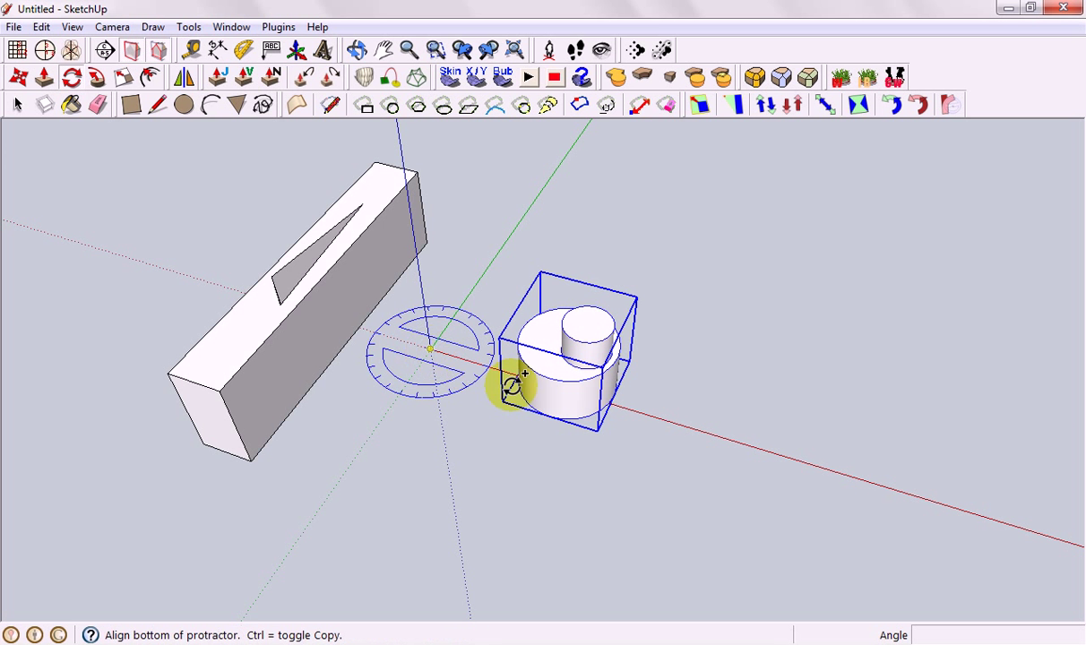
click(654, 417)
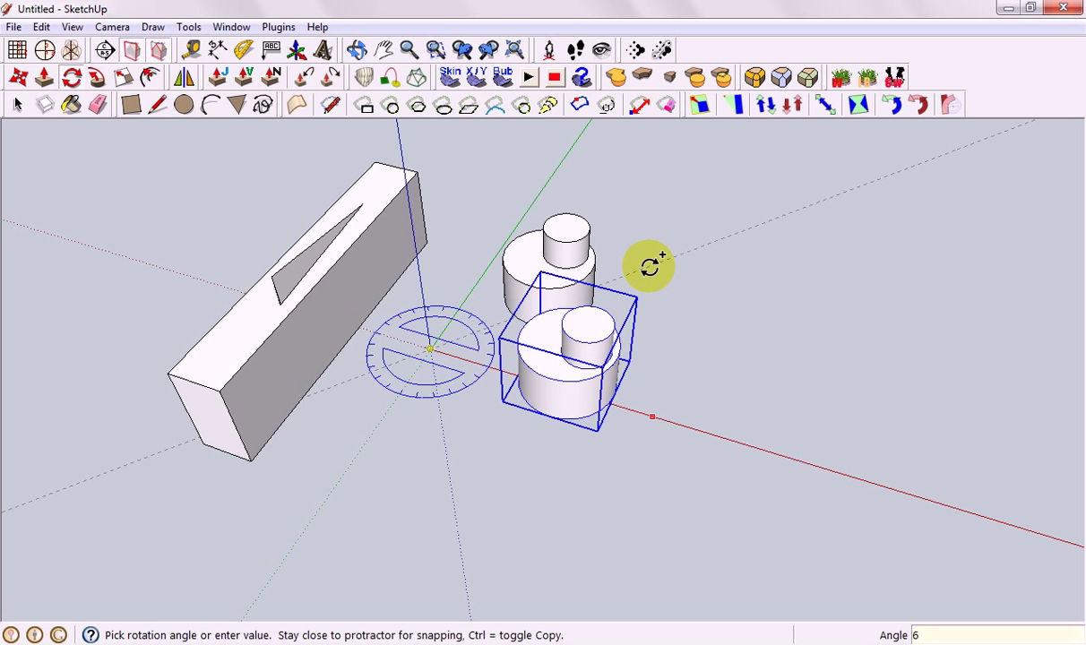
key(Return)
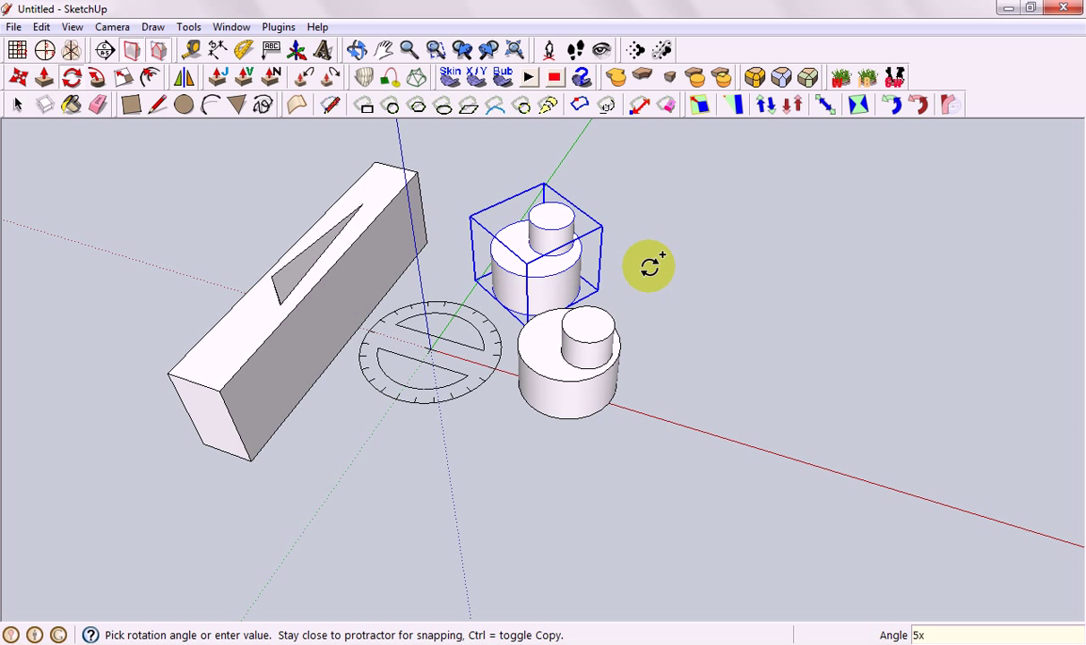
key(Return)
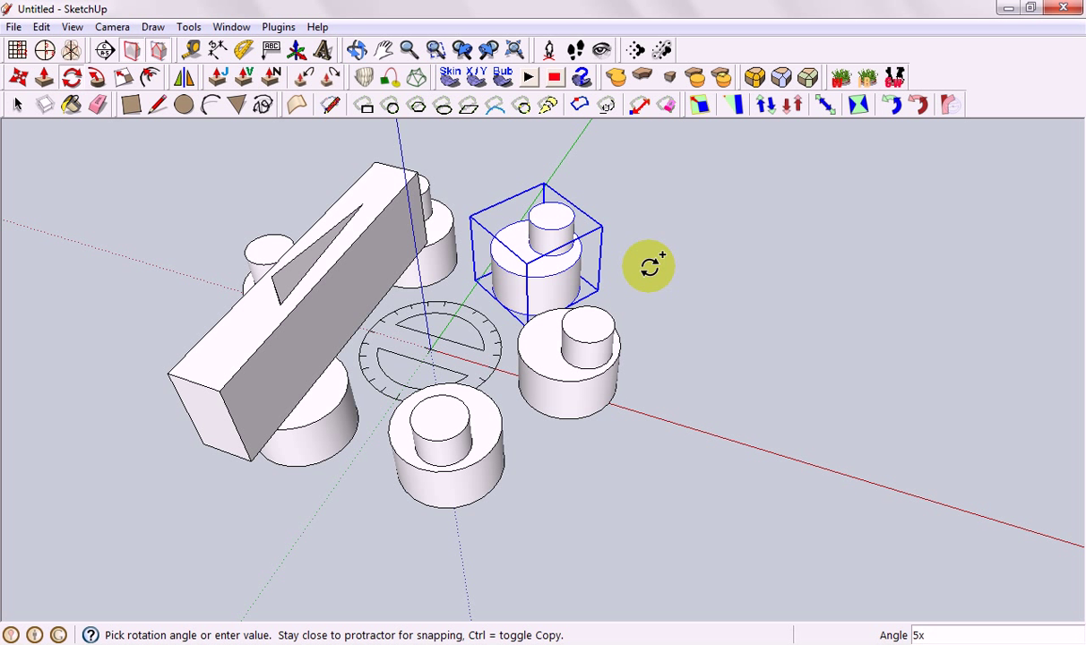
- Change the array to 4 copies and try 60° and 90° spacing
text(4x)
key(Return)
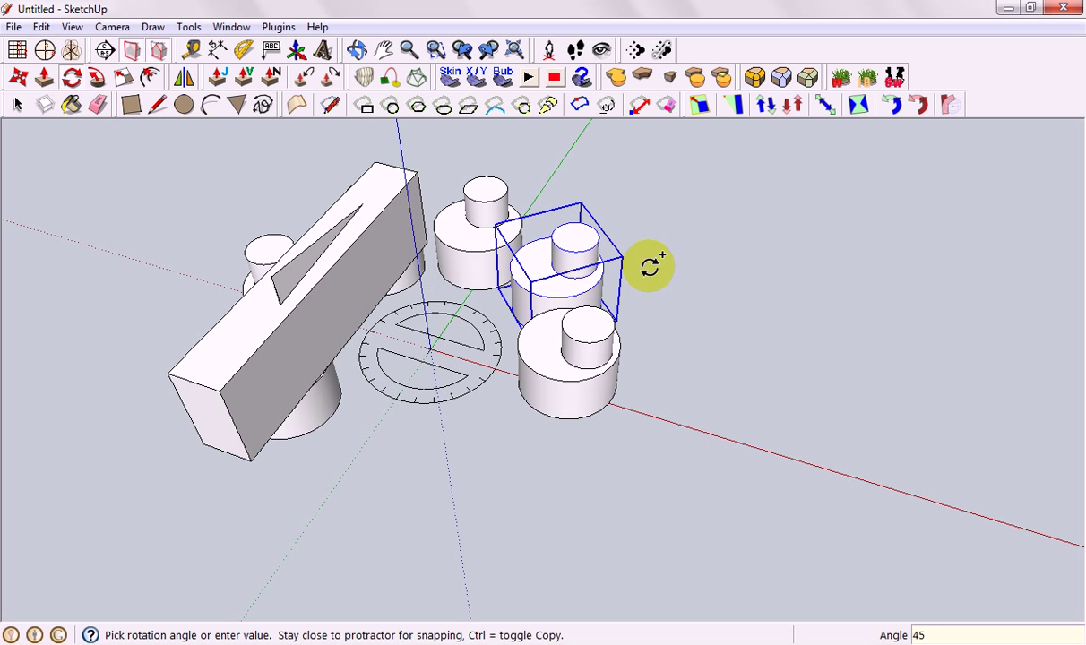
text(60)
key(Return)
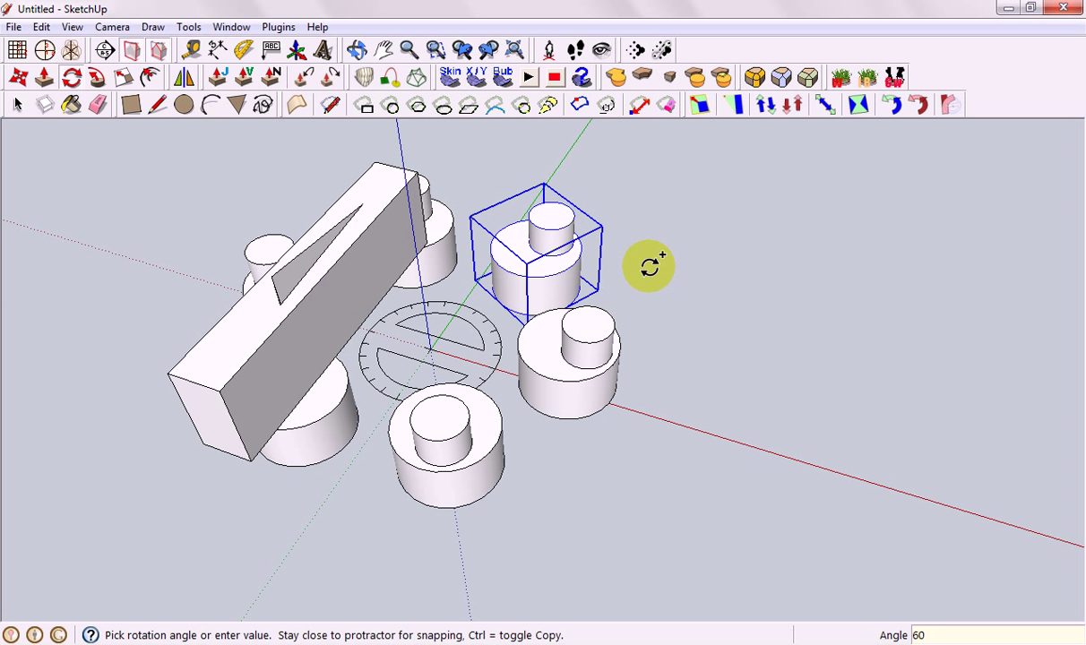
text(90)
key(Return)
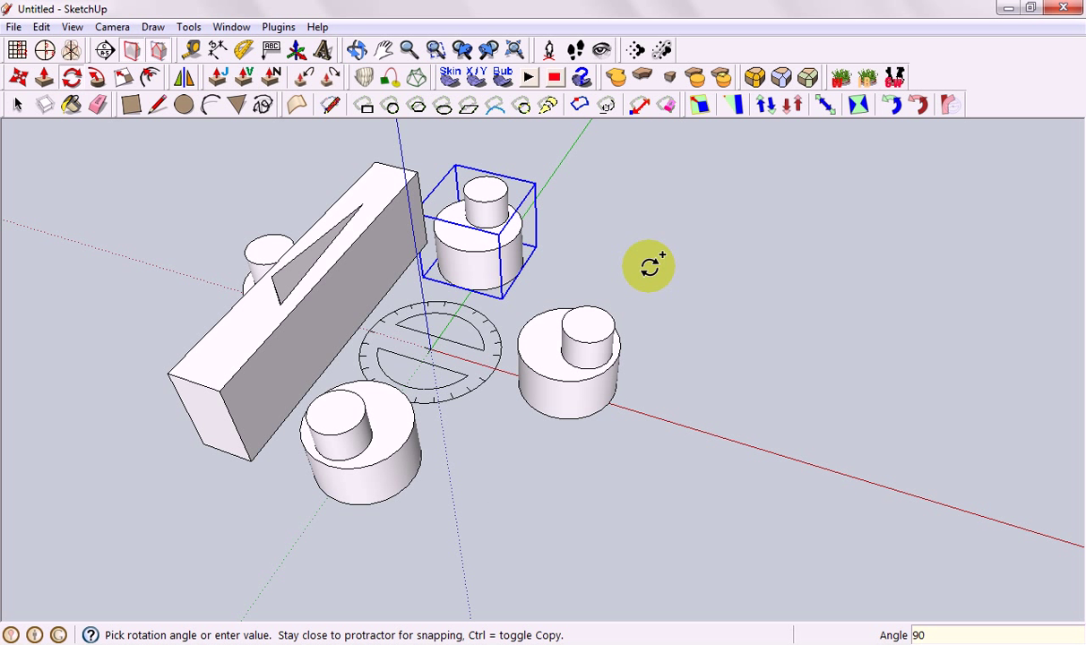
- Try 35° spacing and 3 copies, settling on 60° spacing with 5 copies
text(35)
key(Return)
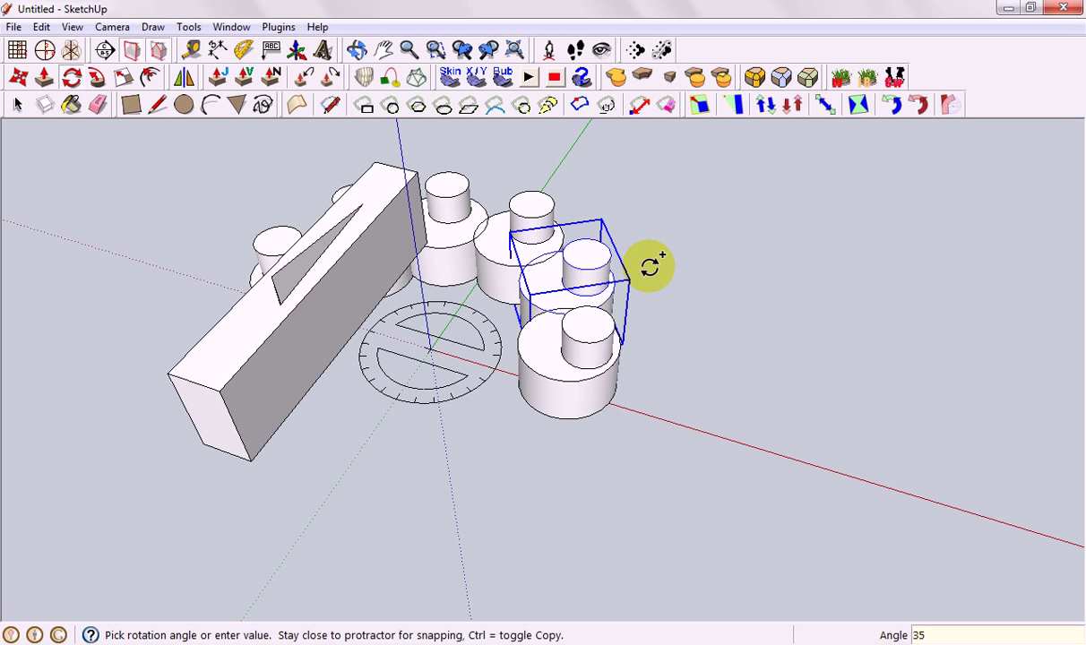
text(60)
key(Return)
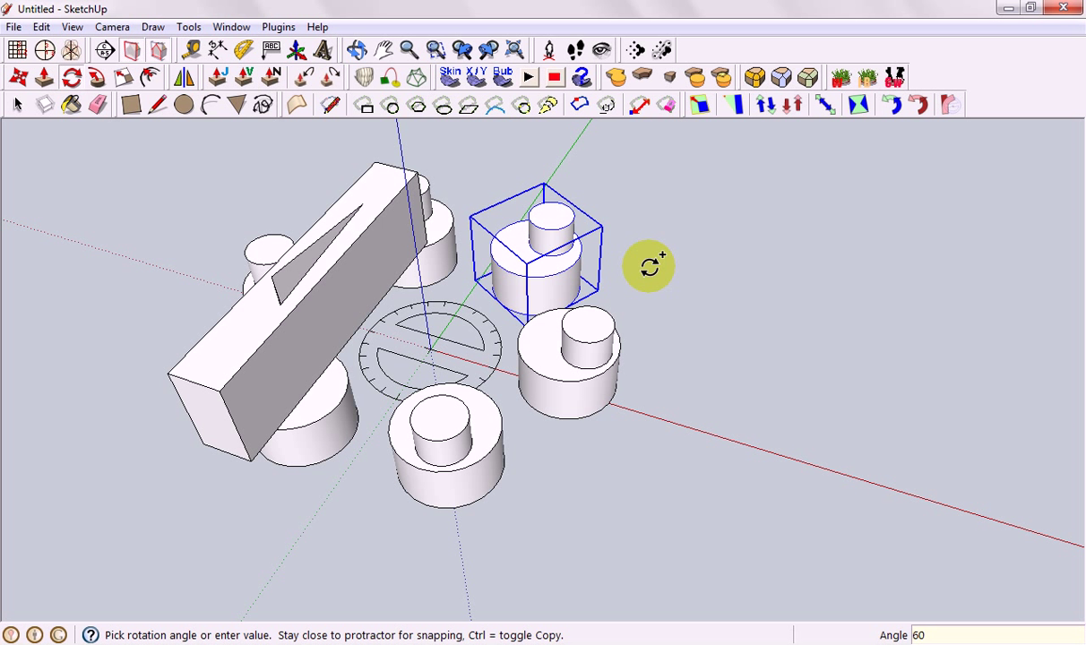
text(3x)
key(Return)
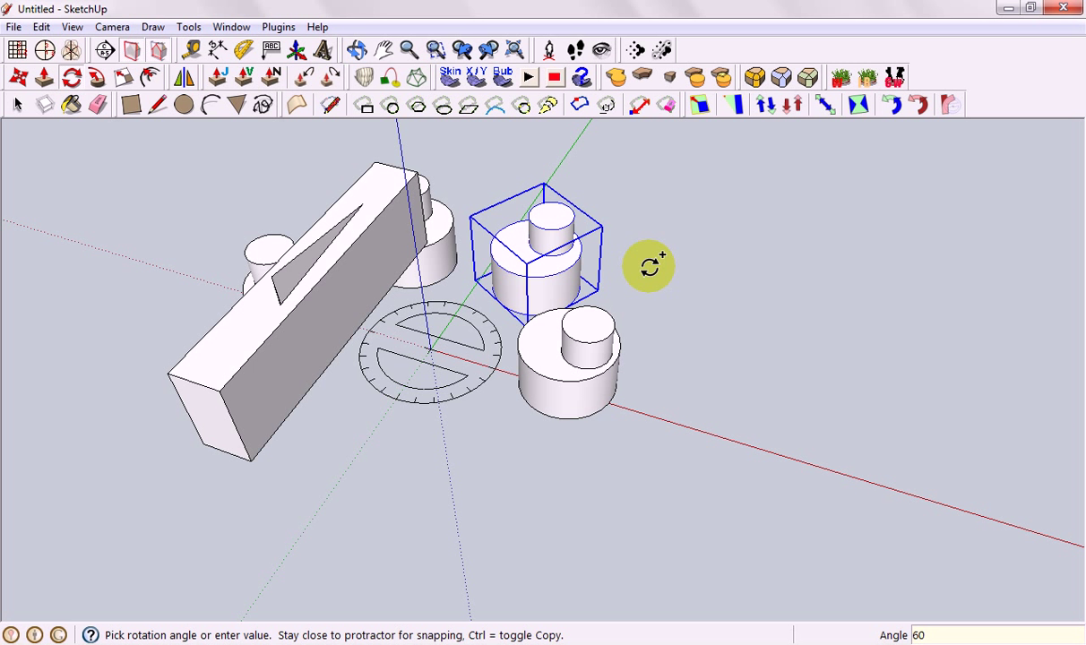
text(5x)
key(Return)
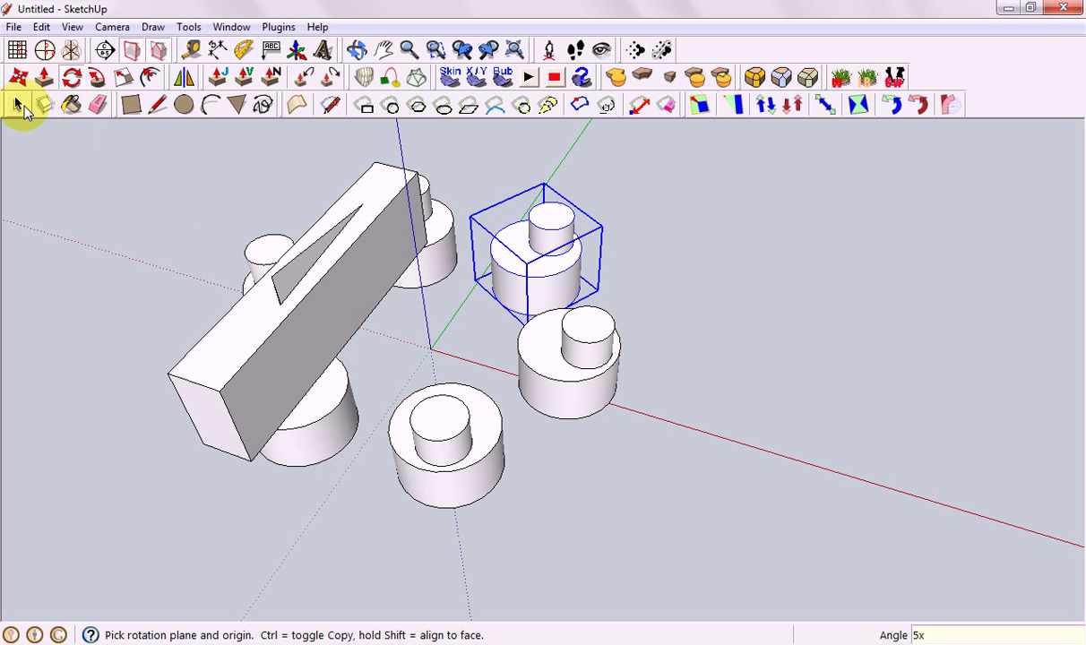
click(18, 104)
- Delete the long box, leaving the ring of cylinders
click(192, 226)
middle_drag(271, 406, 285, 330)
click(285, 330)
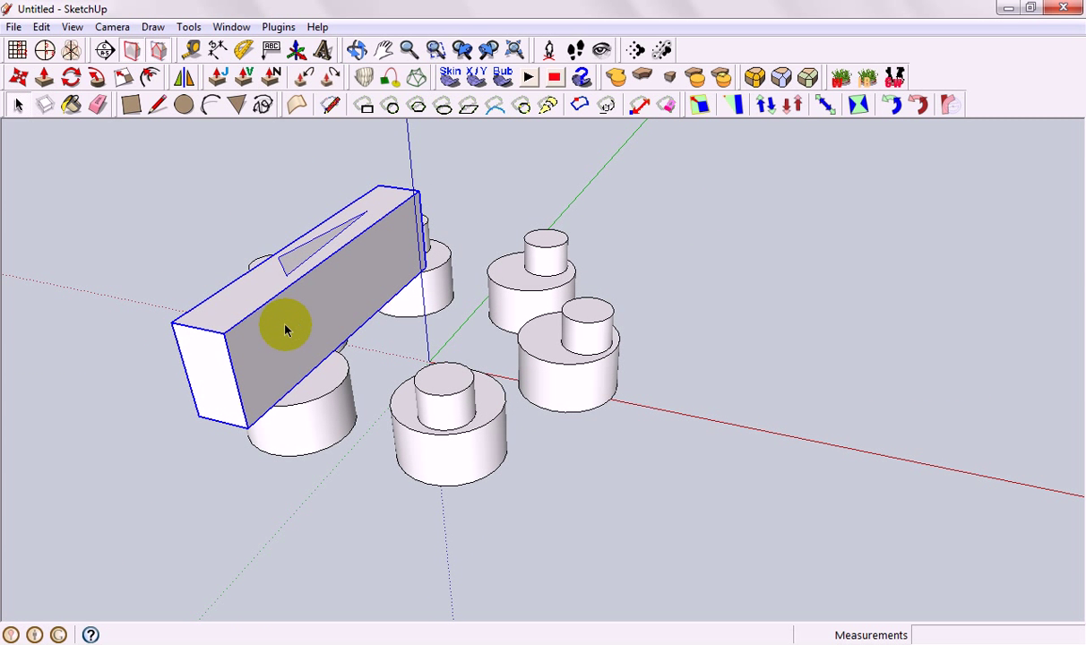
key(Delete)
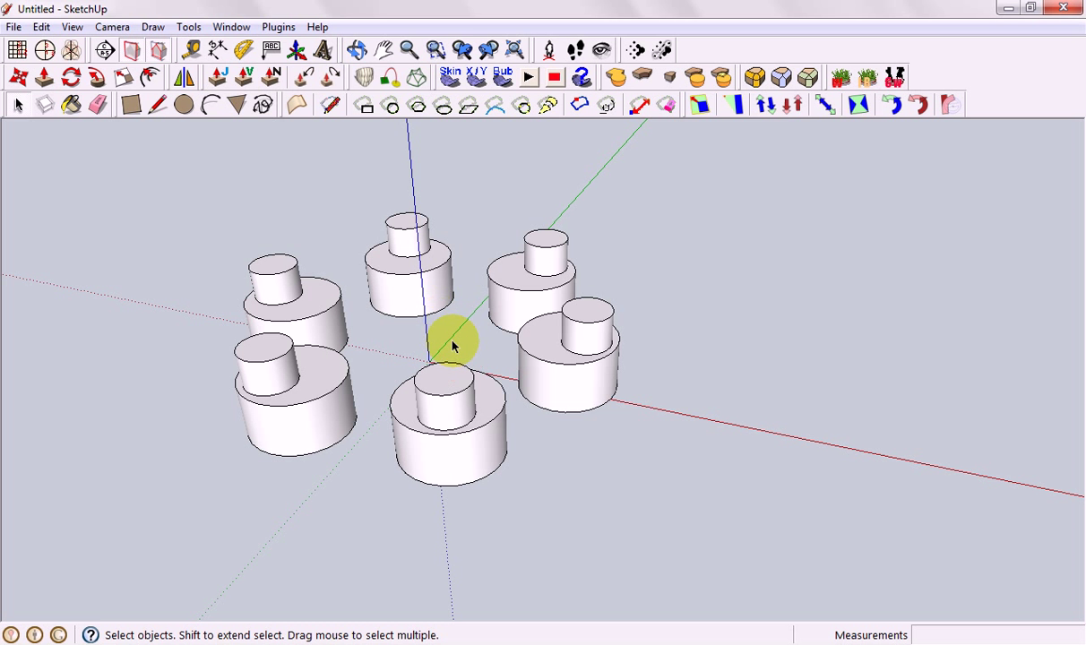
middle_drag(472, 346, 456, 431)
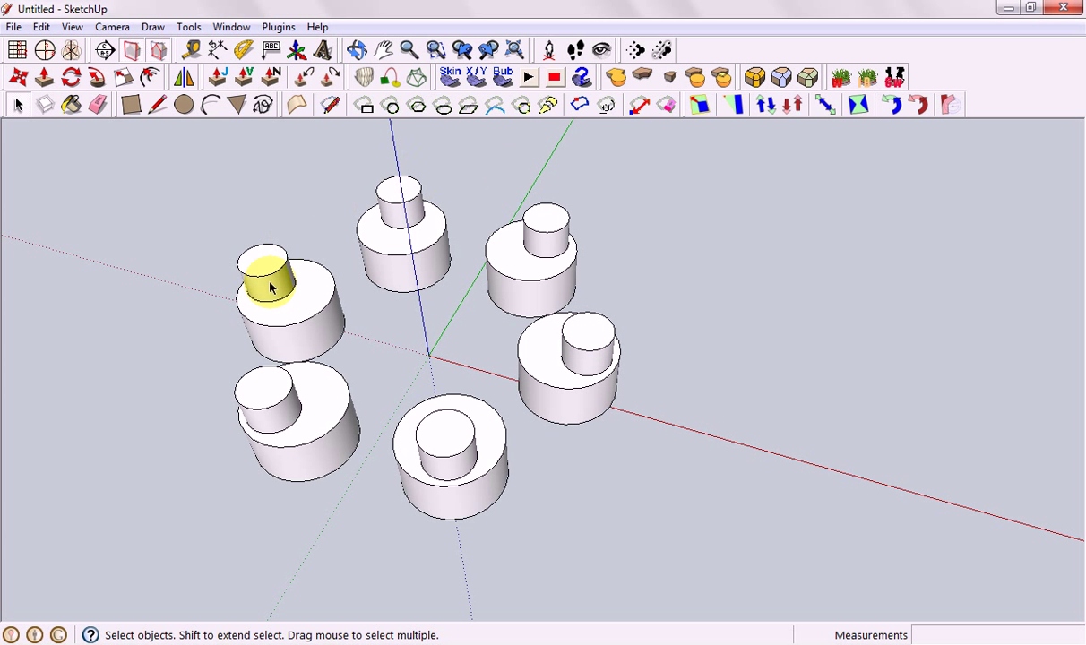
- Inside the cylinder component, push the small cylinder's top face down into the base to make a hole
double_click(592, 345)
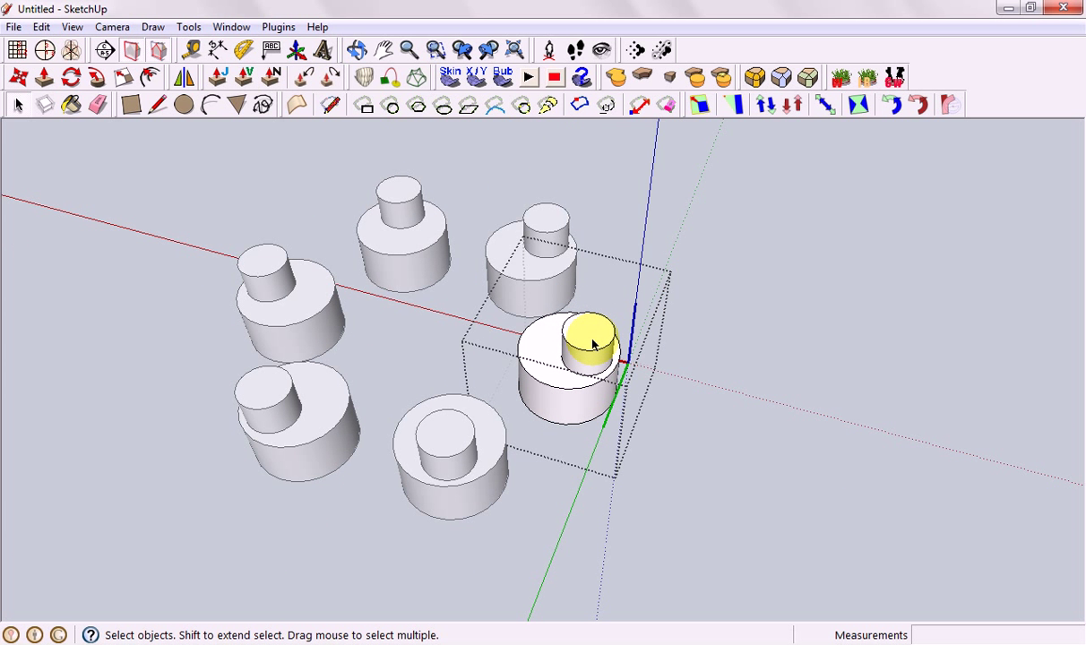
scroll(591, 345, up, 5)
scroll(592, 346, up, 2)
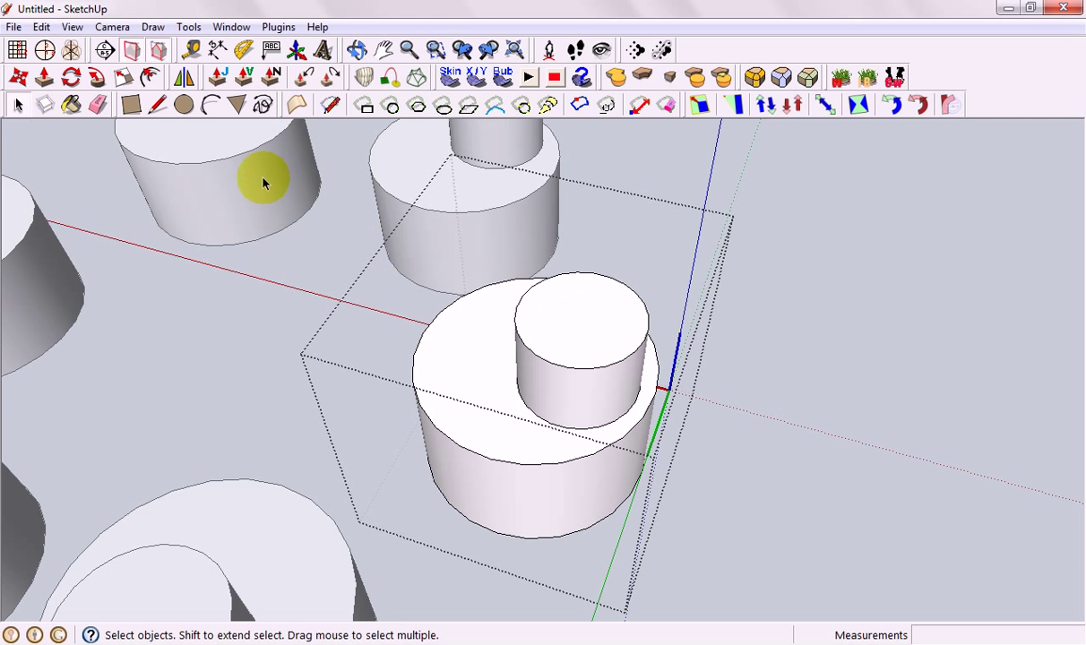
click(44, 77)
drag(579, 322, 568, 436)
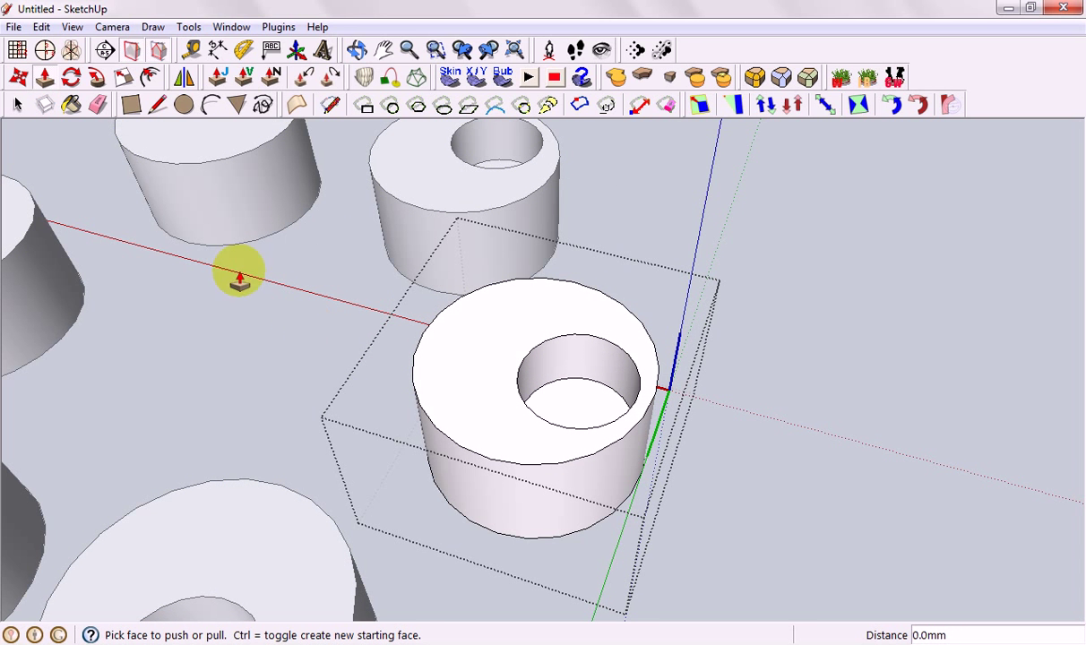
click(17, 104)
- Orbit and zoom around the ring to check all six hollowed cylinders
middle_drag(159, 341, 269, 361)
scroll(452, 433, down, 2)
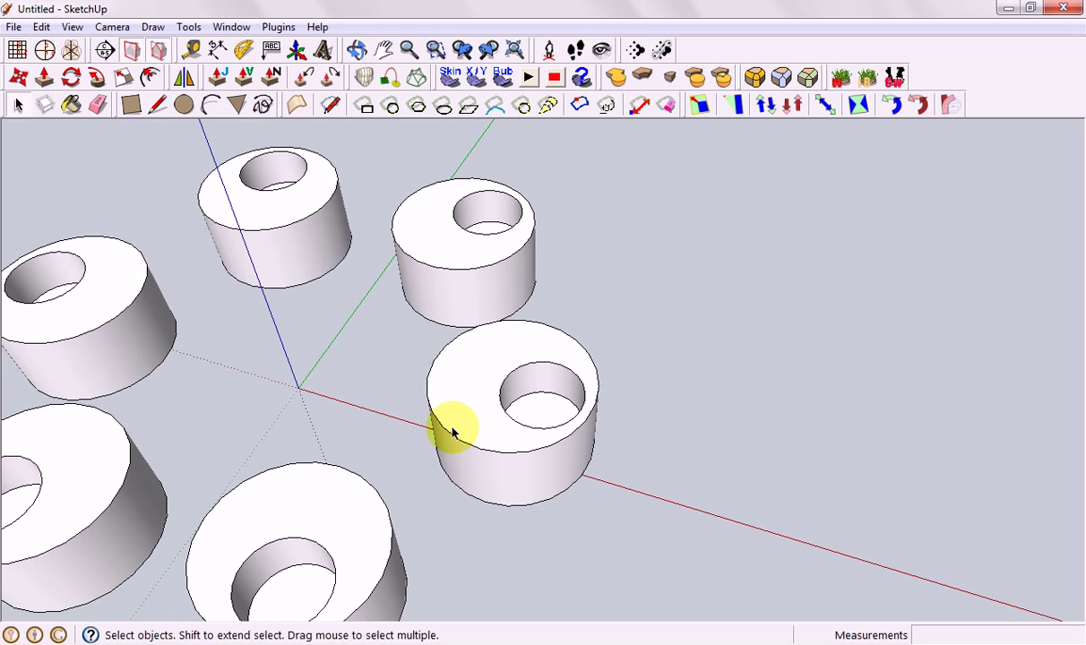
scroll(448, 428, down, 2)
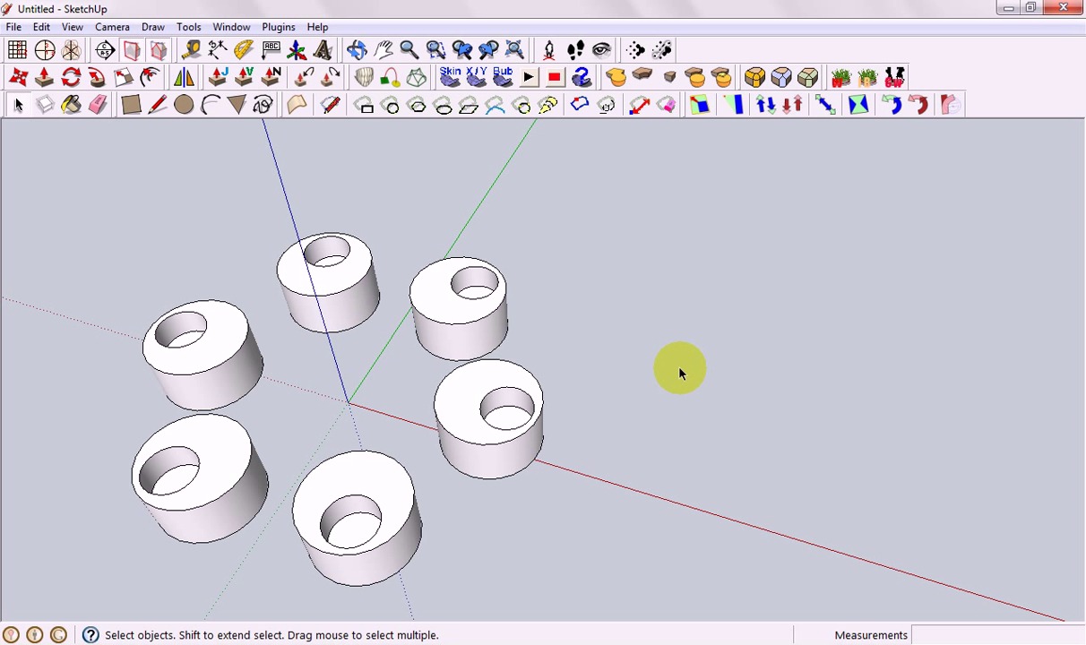
click(433, 304)
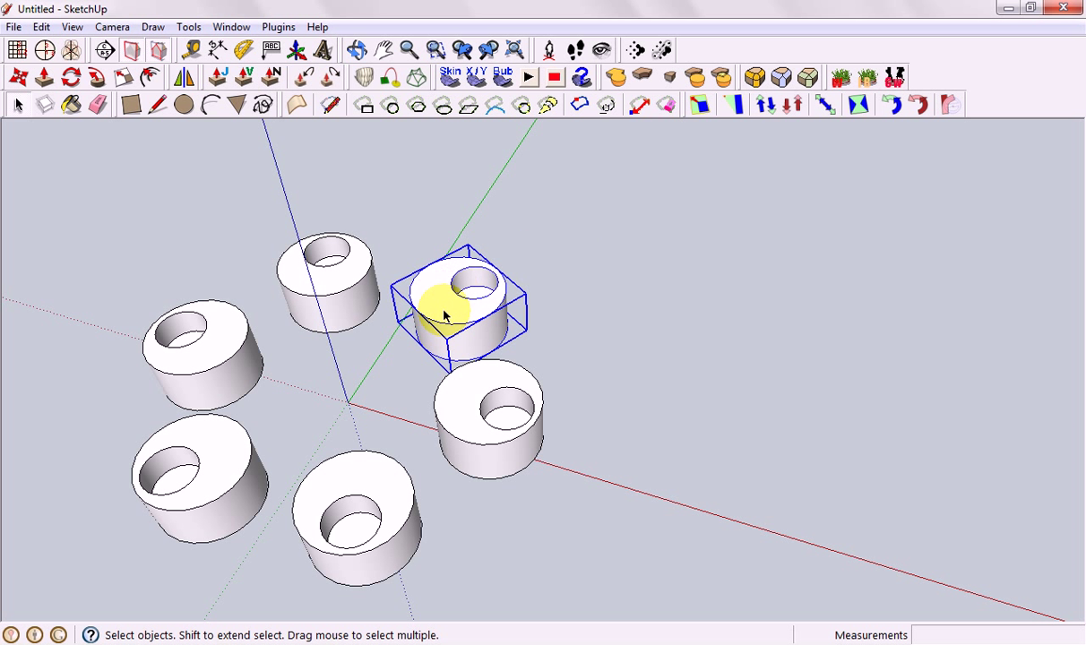
click(633, 321)
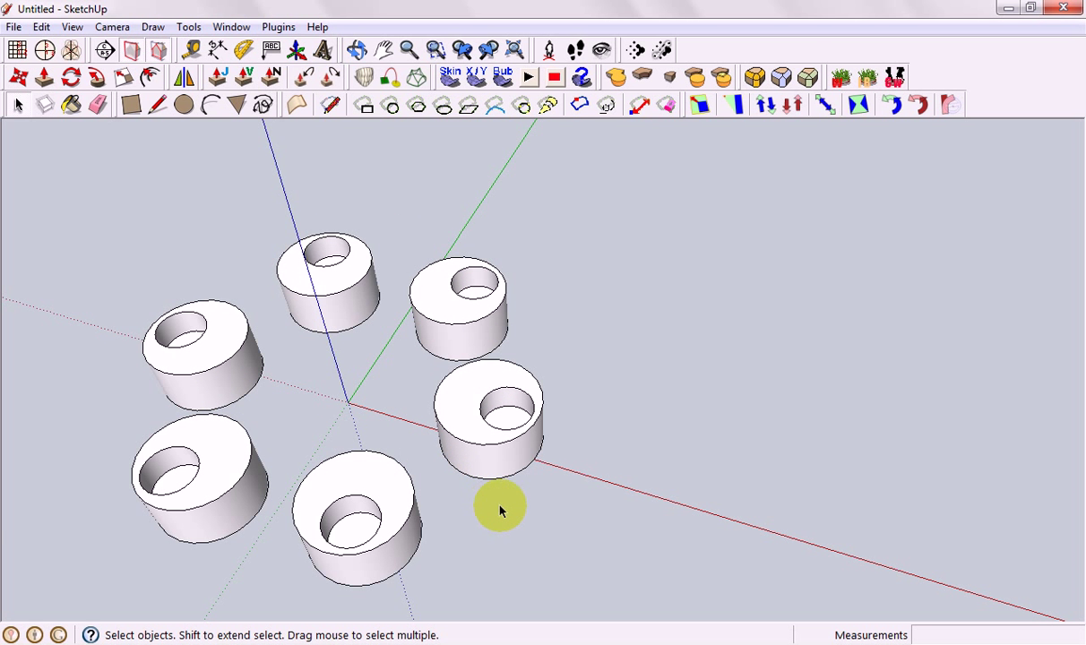
middle_drag(500, 511, 453, 507)
- Mirror all six cylinders through the origin, green and red axes, keeping the originals
drag(93, 253, 635, 567)
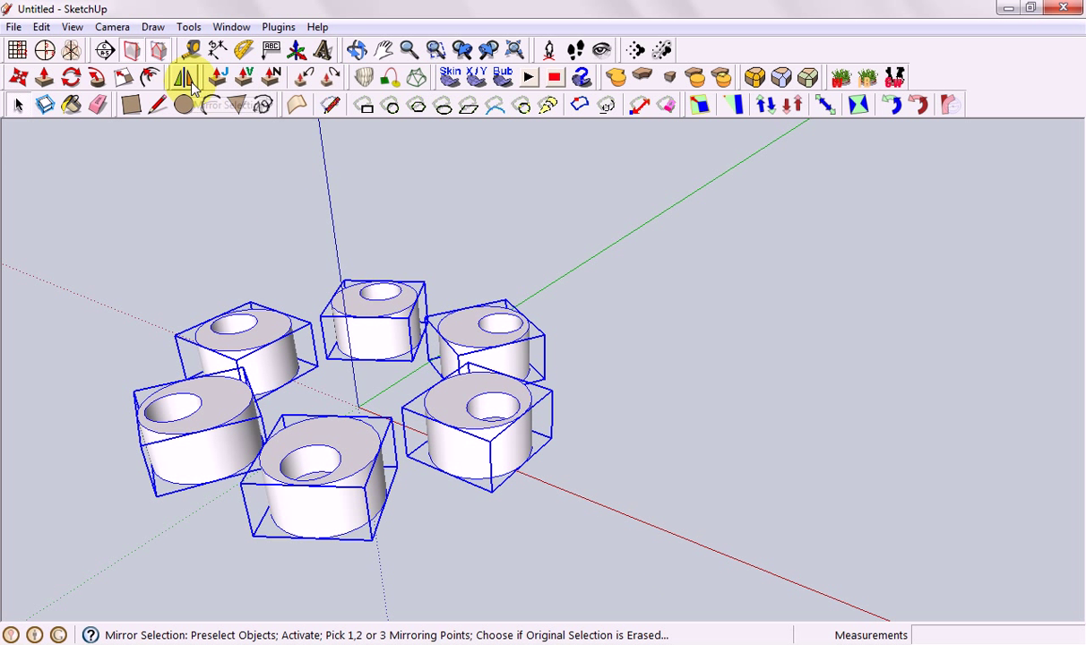
click(278, 27)
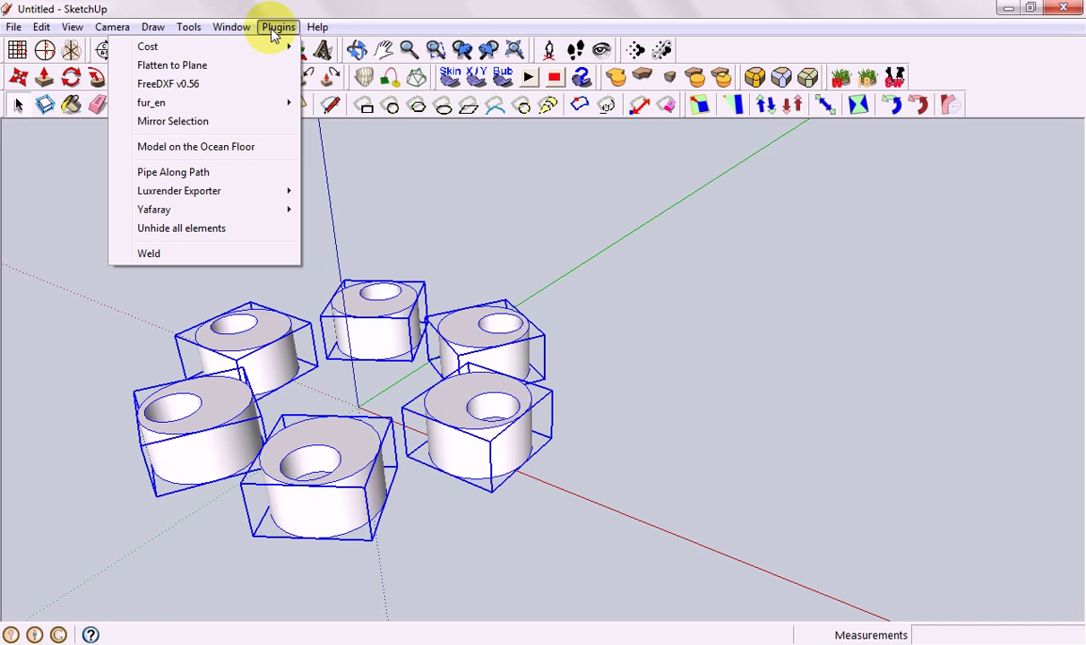
click(213, 122)
middle_drag(431, 516, 331, 332)
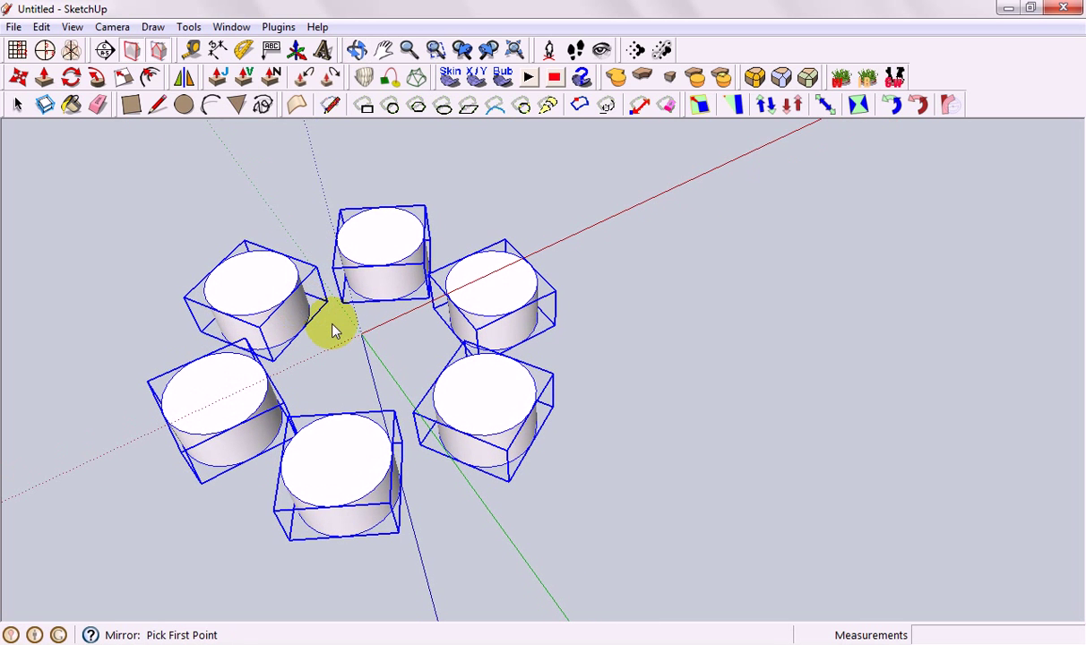
click(359, 339)
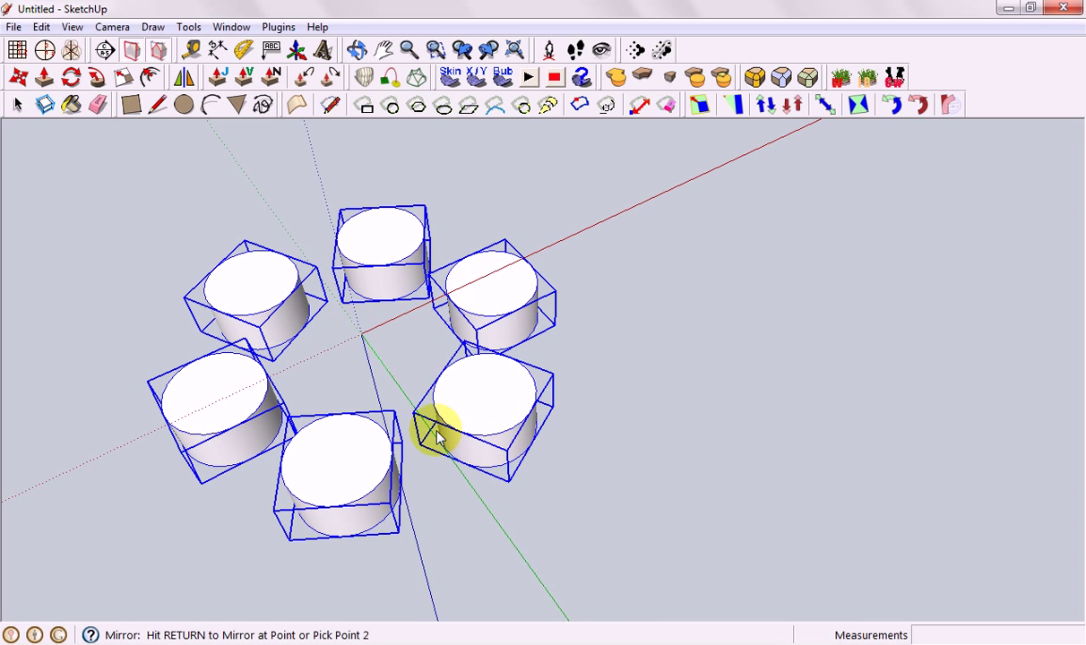
click(484, 503)
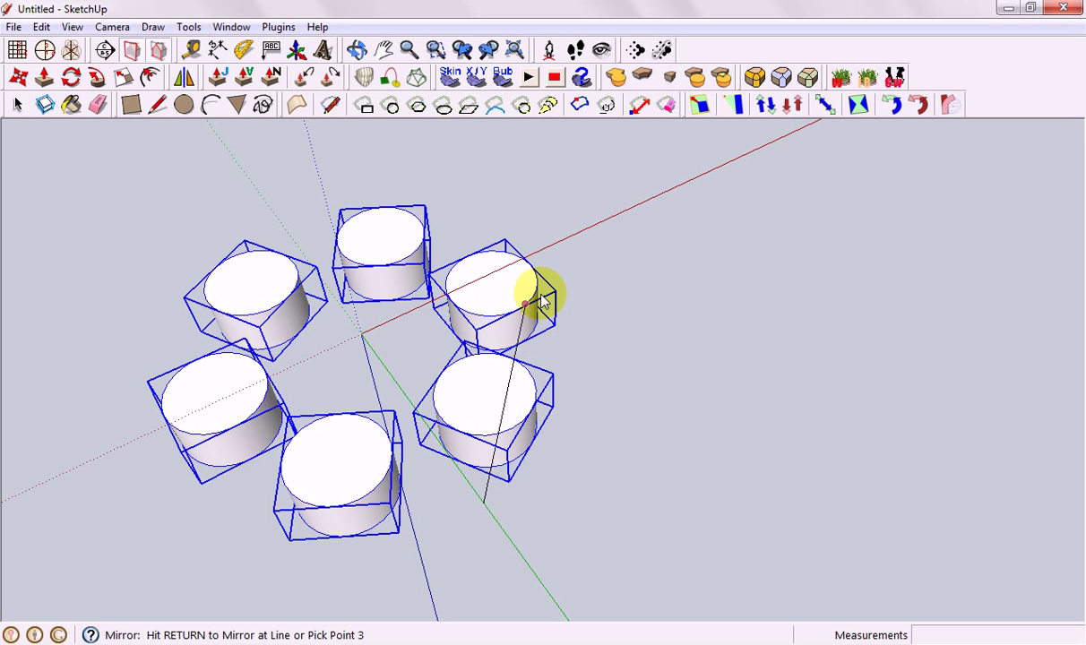
click(567, 240)
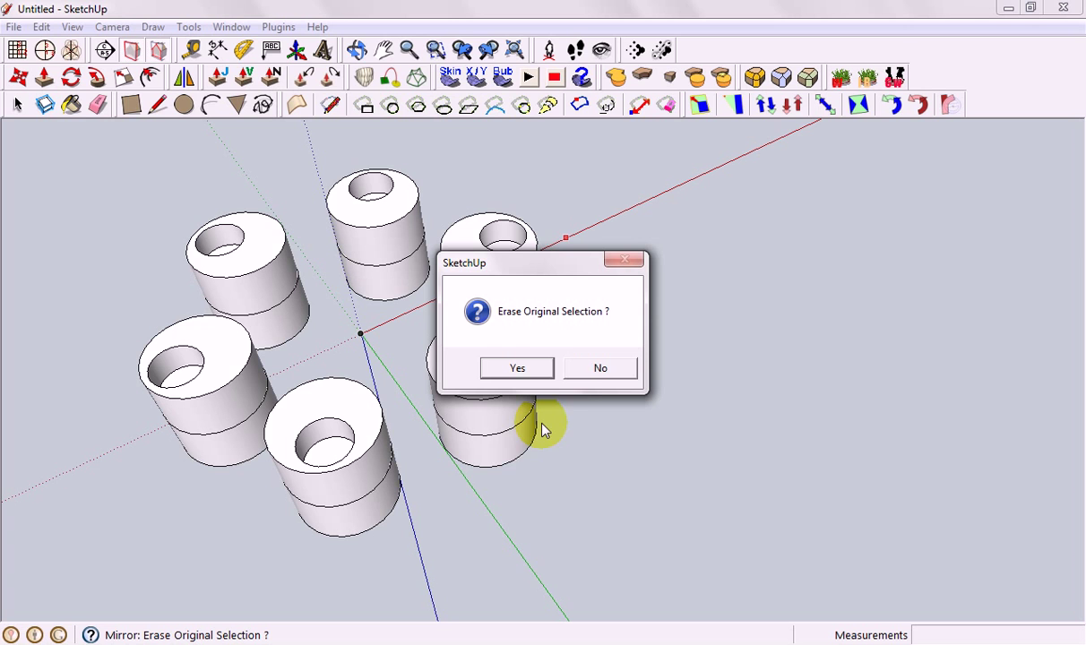
click(599, 369)
- Orbit around the new double stacks to inspect them from side and top
middle_drag(570, 498, 548, 405)
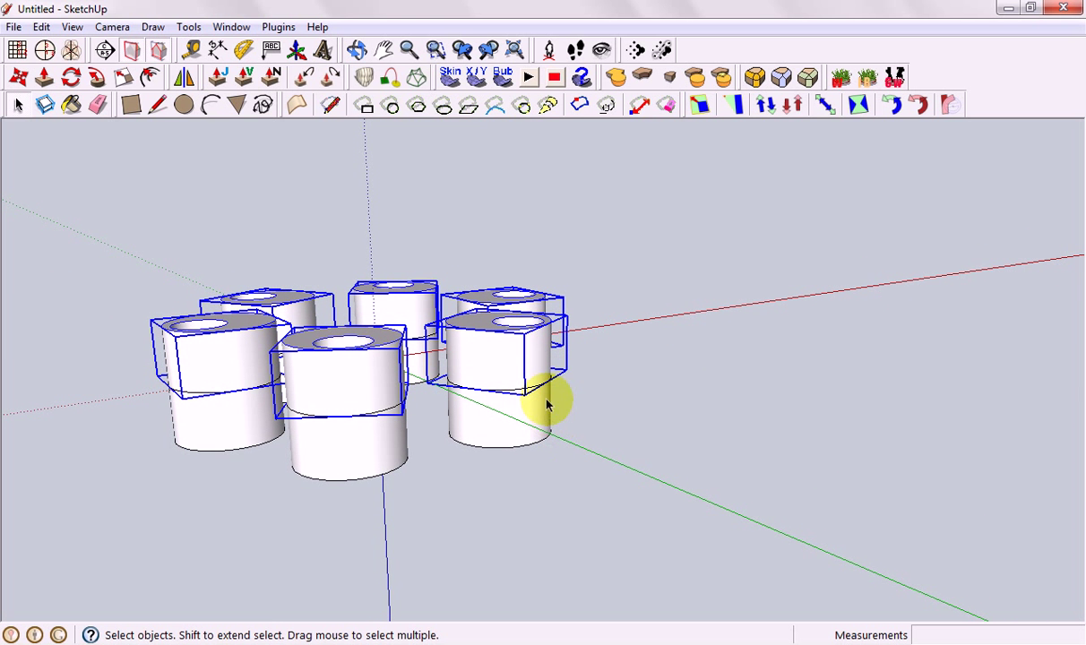
middle_drag(616, 465, 472, 363)
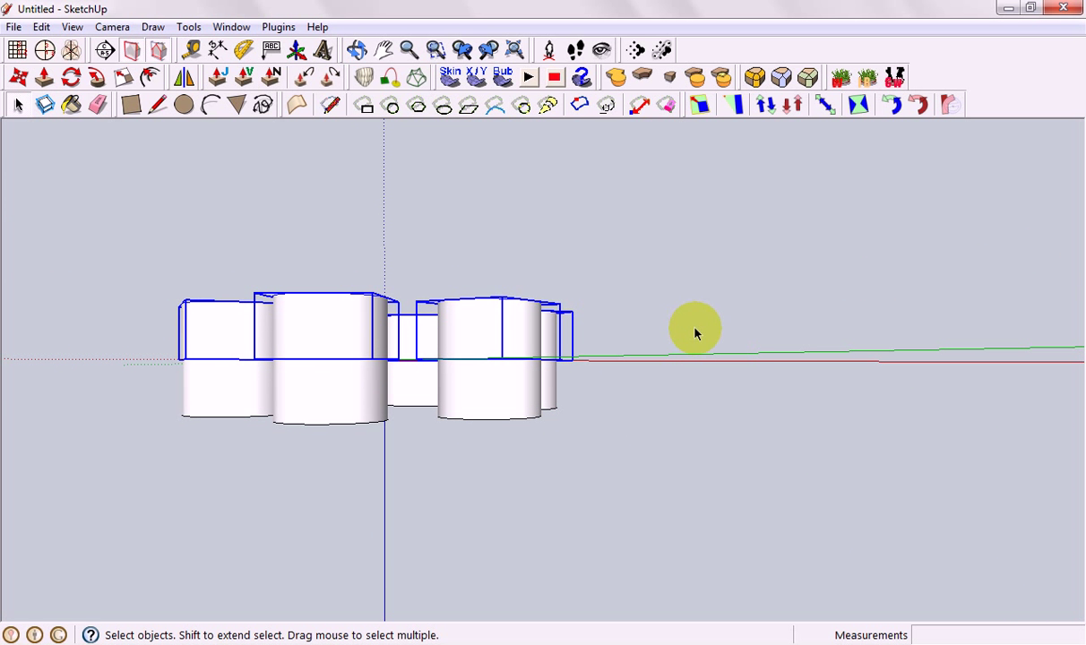
middle_drag(680, 439, 548, 518)
click(14, 107)
click(194, 272)
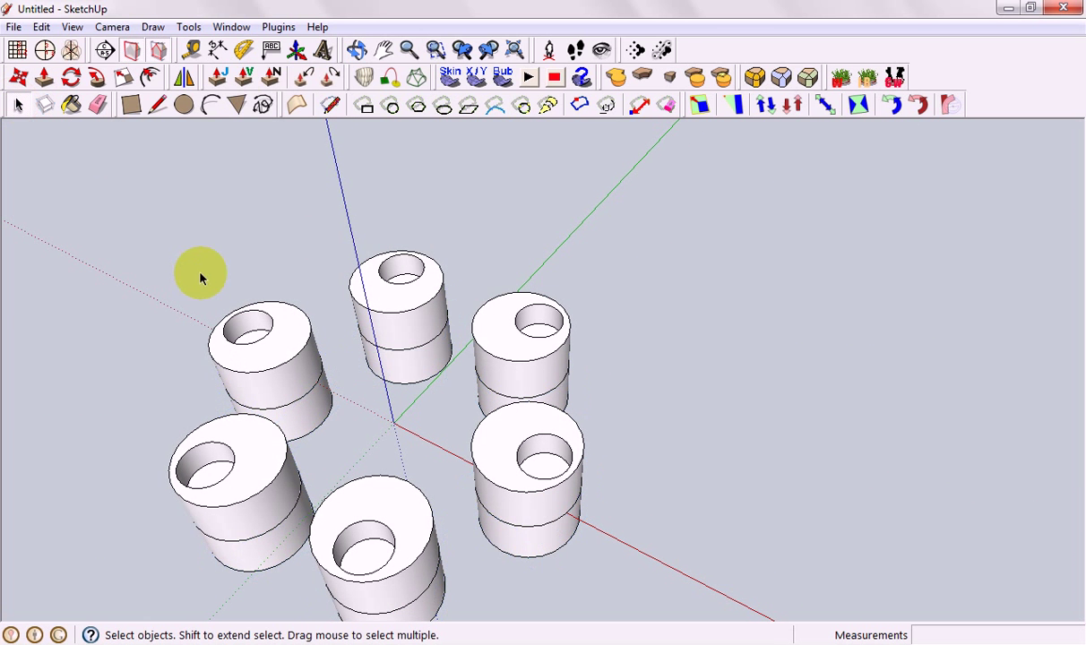
scroll(461, 455, down, 4)
middle_drag(462, 453, 482, 354)
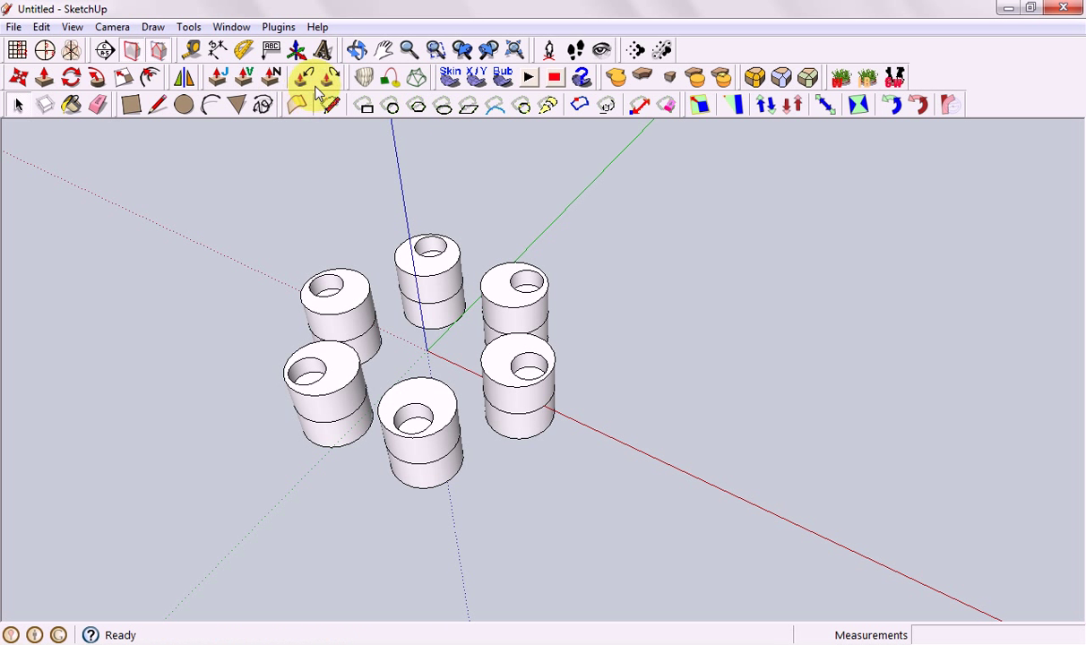
- Create a 3D text label of a name and place it on the ground near the ring
click(322, 49)
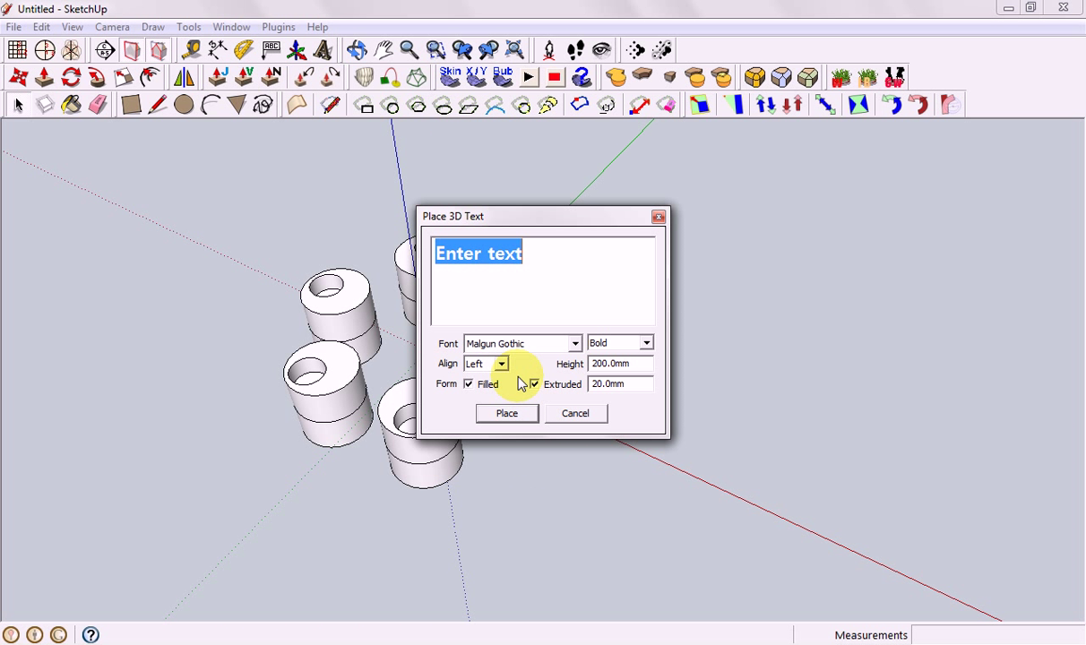
text(Mr Laws)
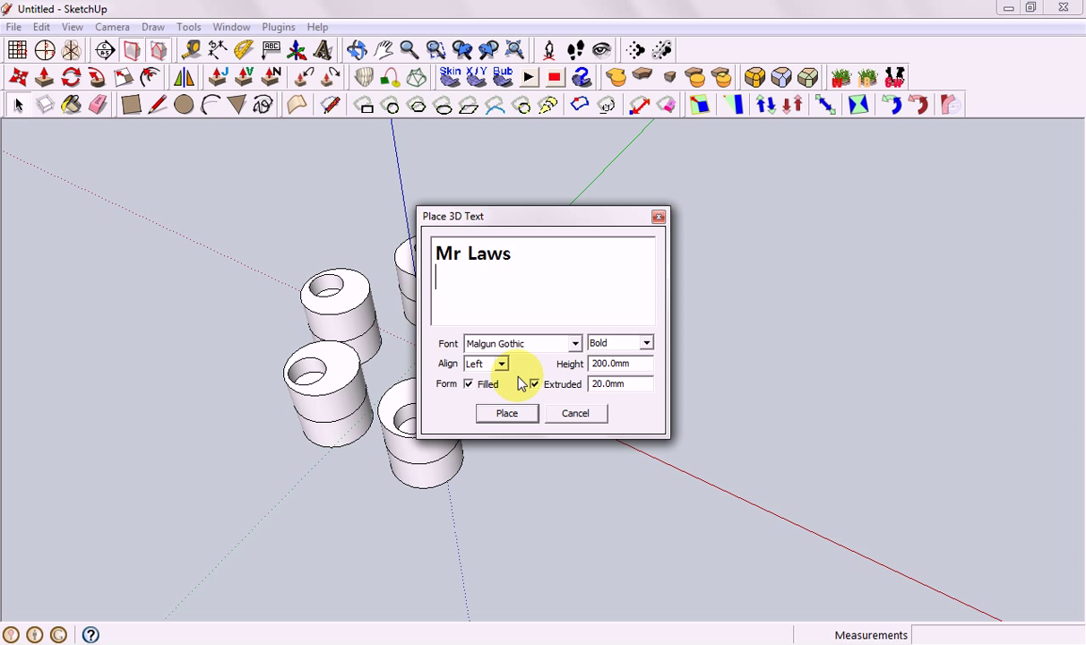
click(507, 413)
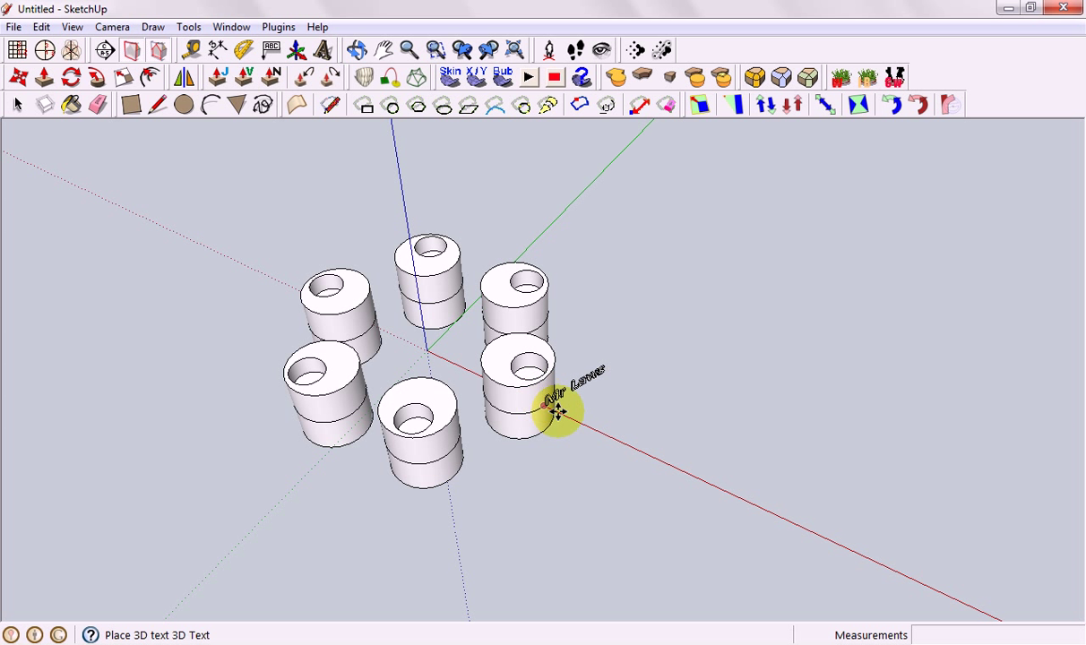
click(570, 463)
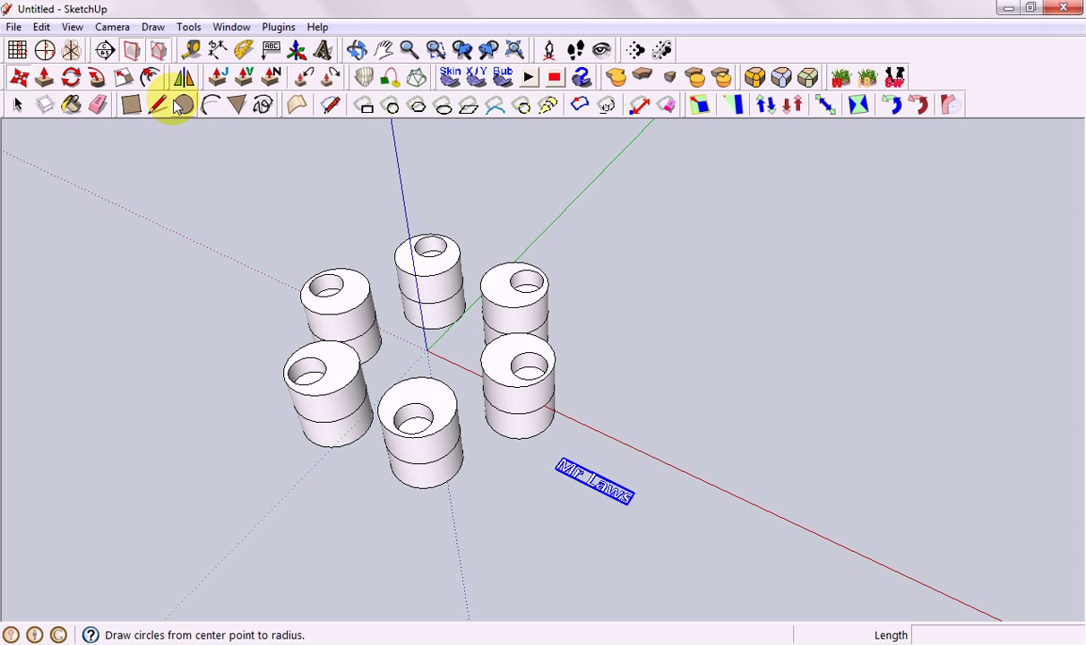
- Scale the text about 1.75 times and move it in front of the cylinders
click(126, 78)
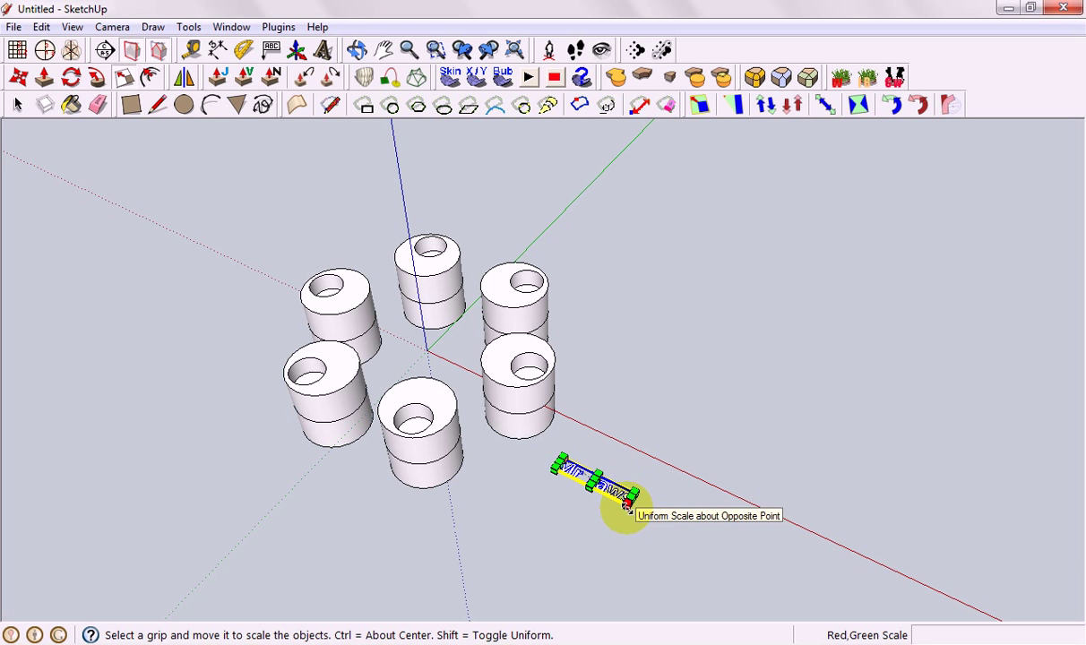
drag(630, 504, 741, 562)
click(19, 78)
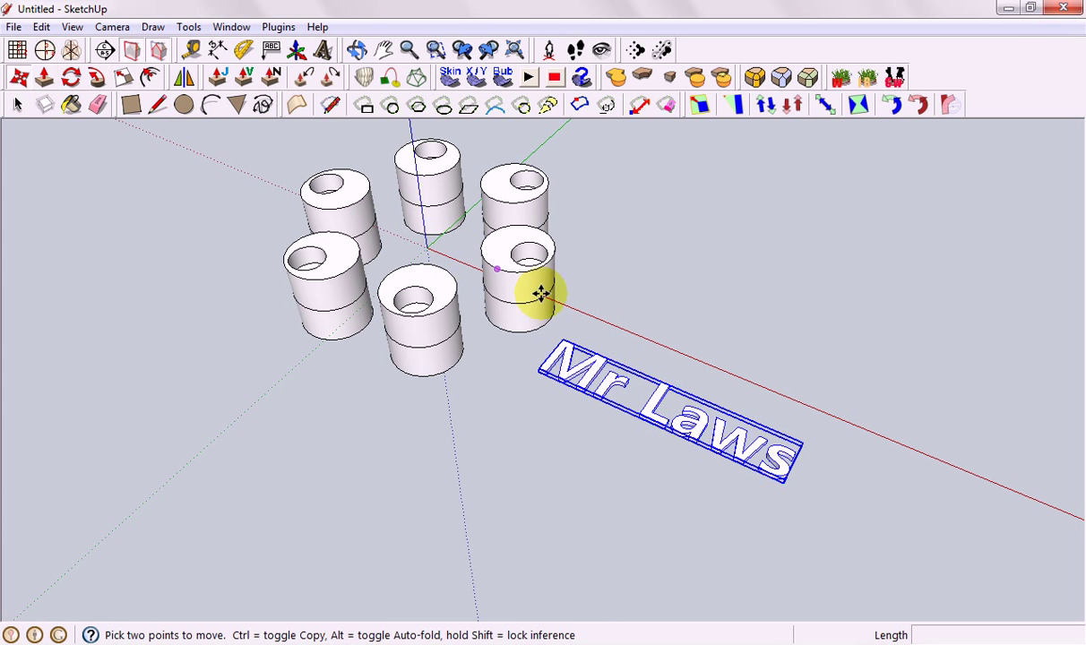
click(648, 408)
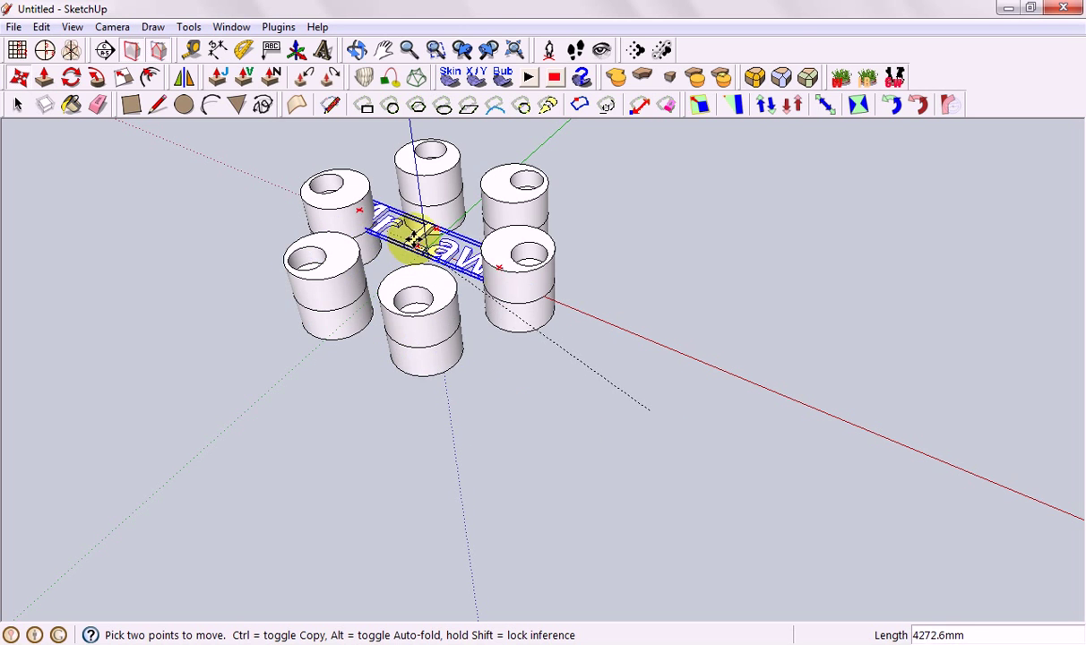
click(354, 395)
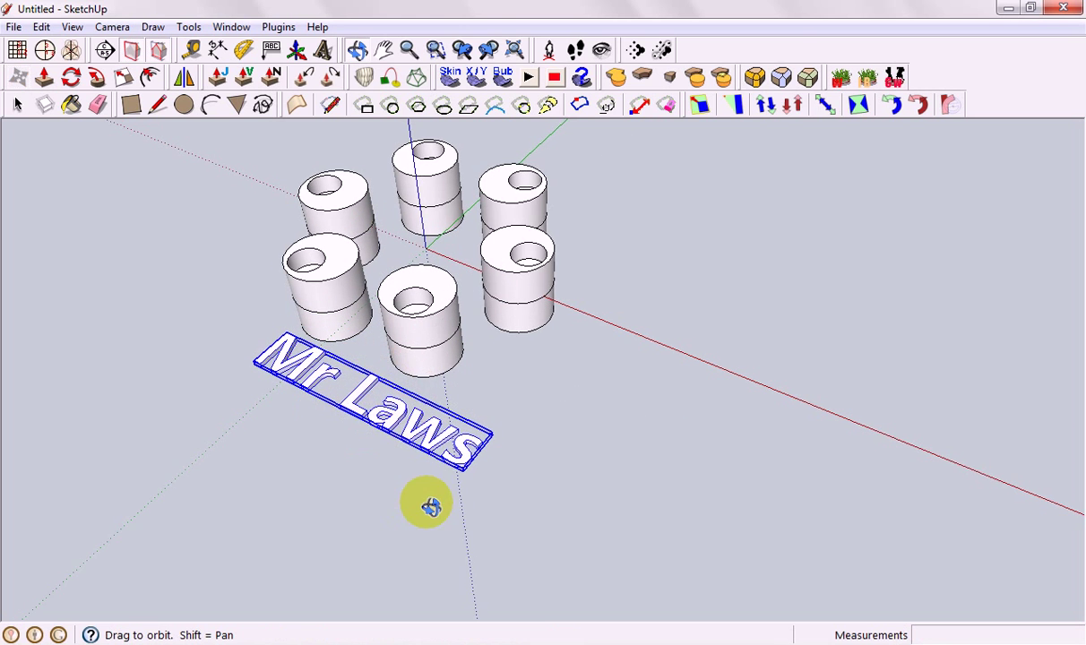
middle_drag(427, 501, 509, 597)
click(18, 105)
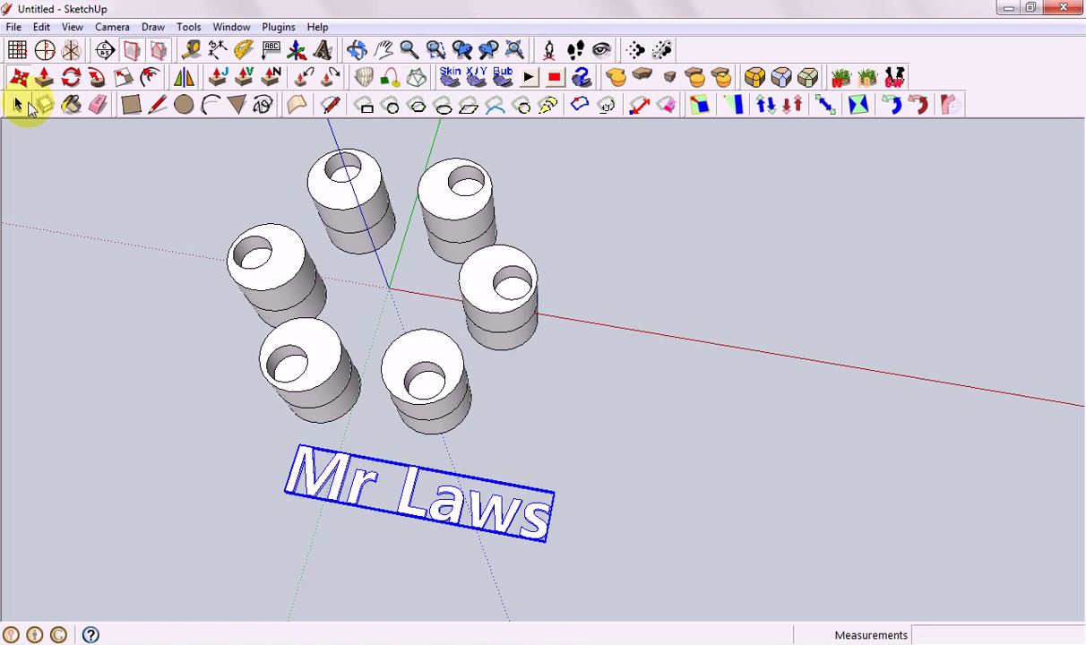
click(154, 186)
middle_drag(441, 246, 498, 269)
click(13, 27)
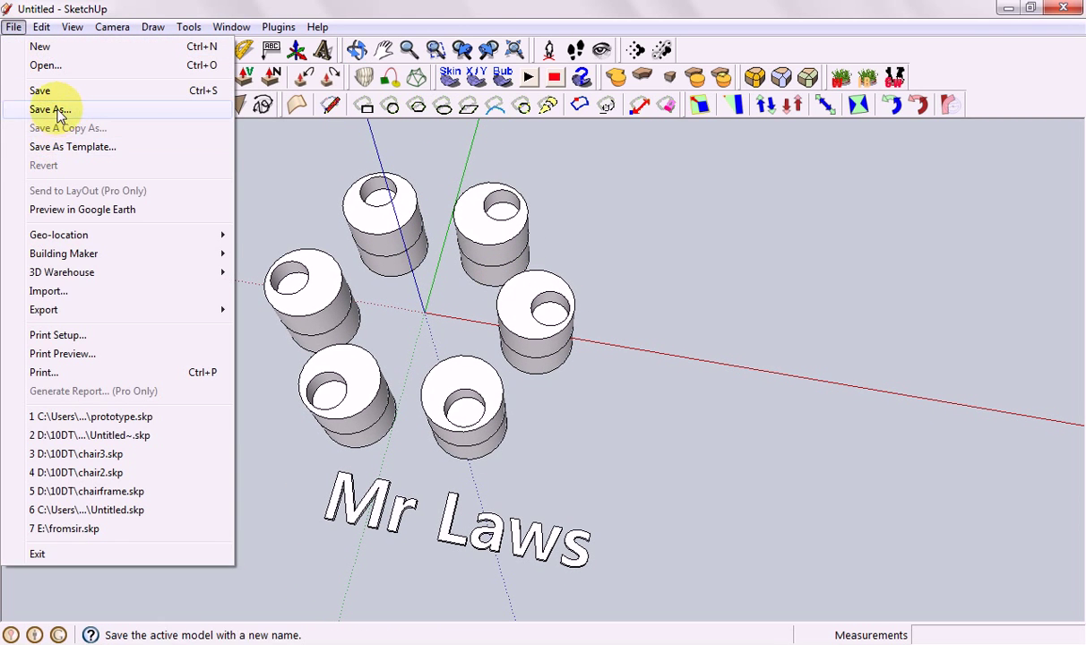
click(401, 249)
text(ex)
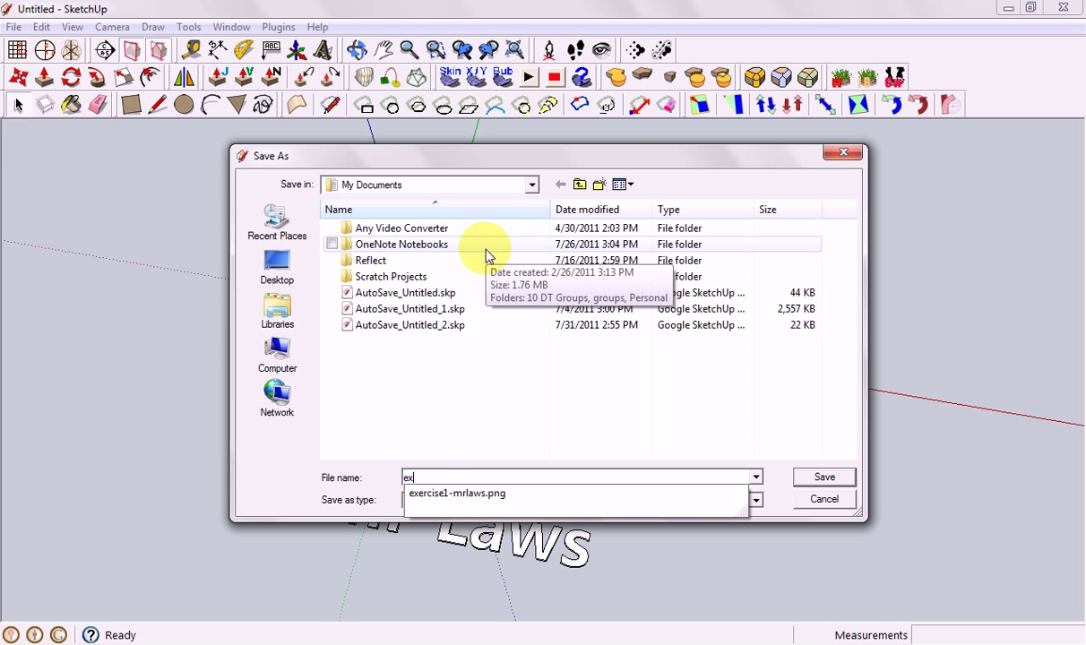
text(ercis)
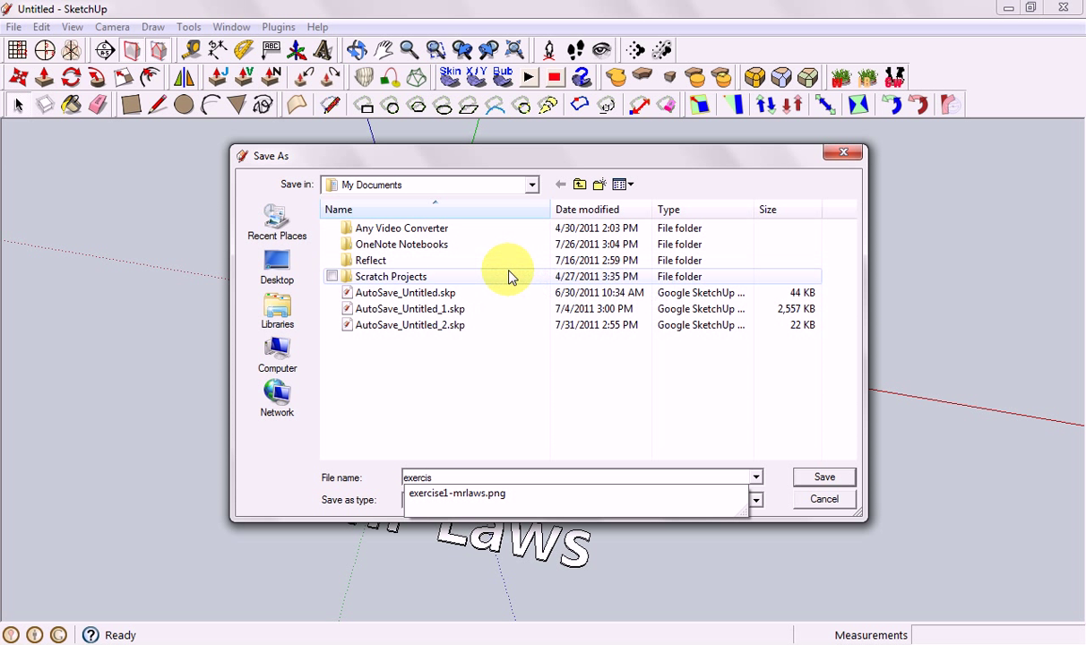
text(e2)
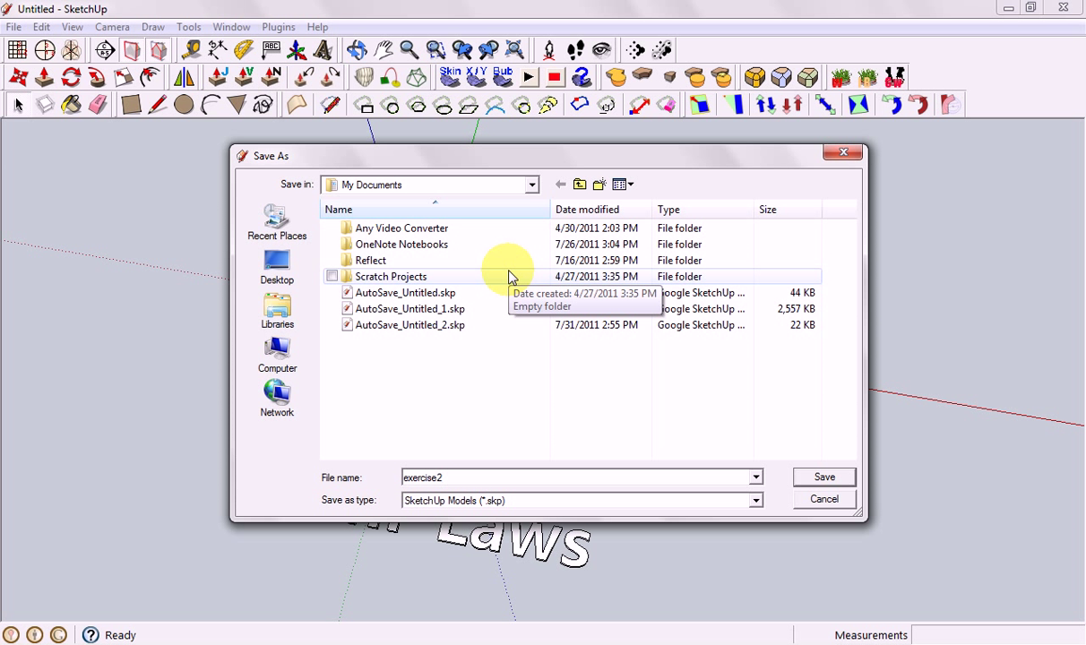
text(-mrlaws)
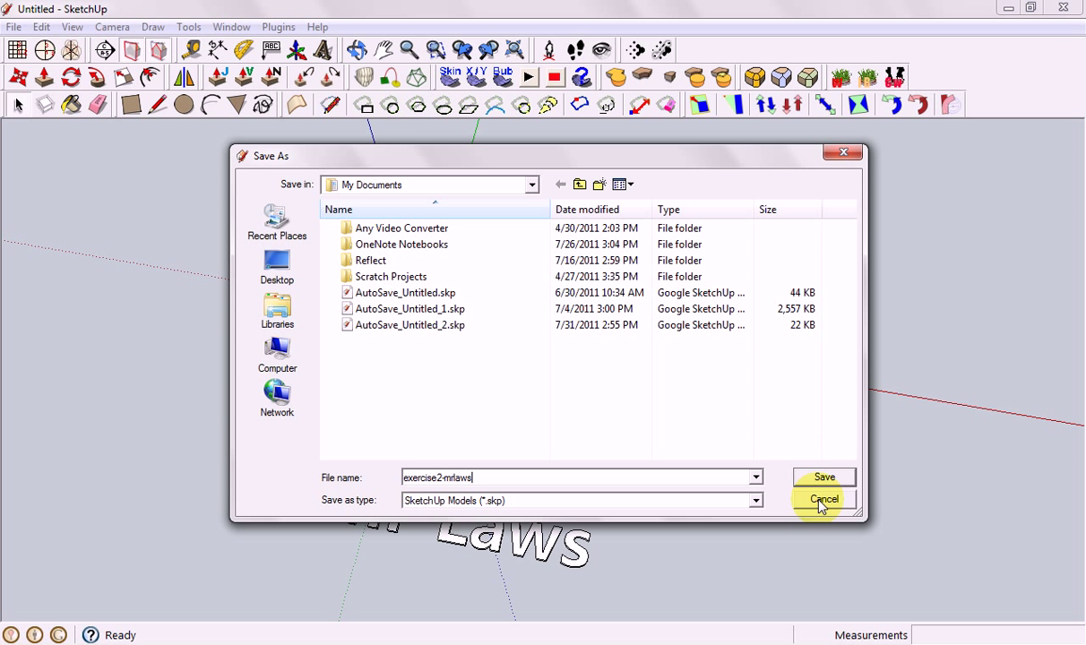
click(822, 501)
click(14, 27)
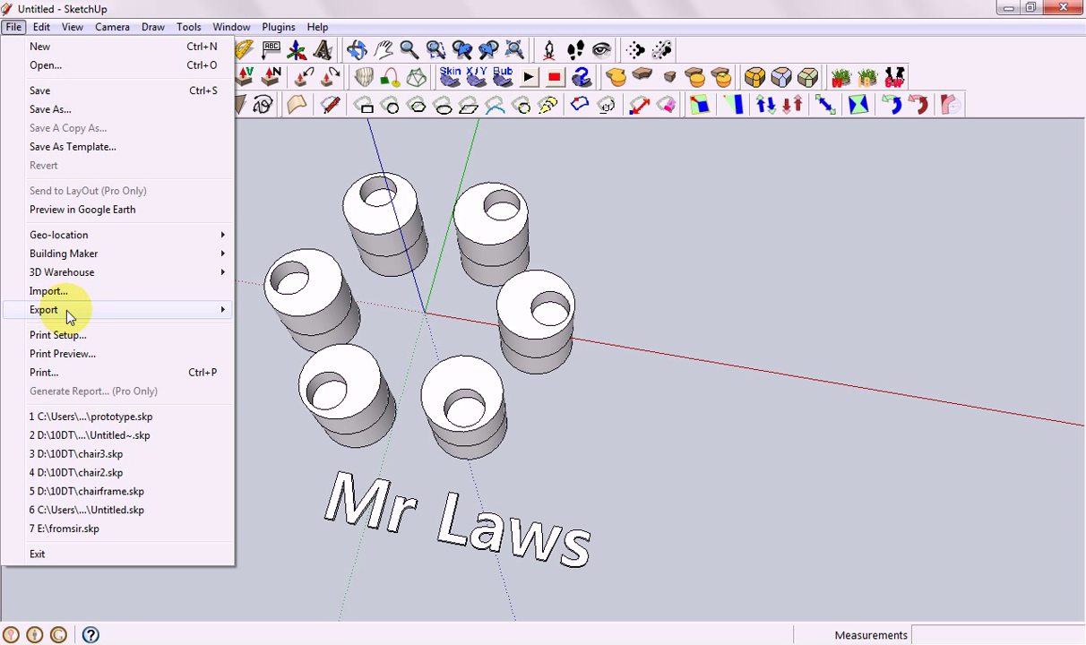
mouse_move(213, 316)
click(287, 330)
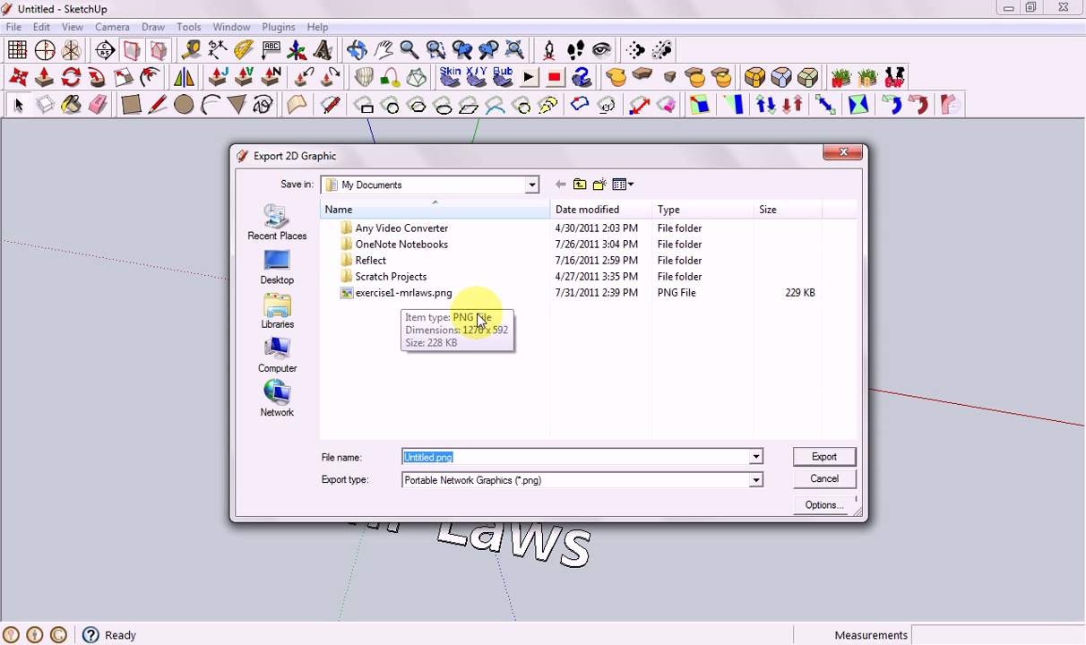
click(823, 481)
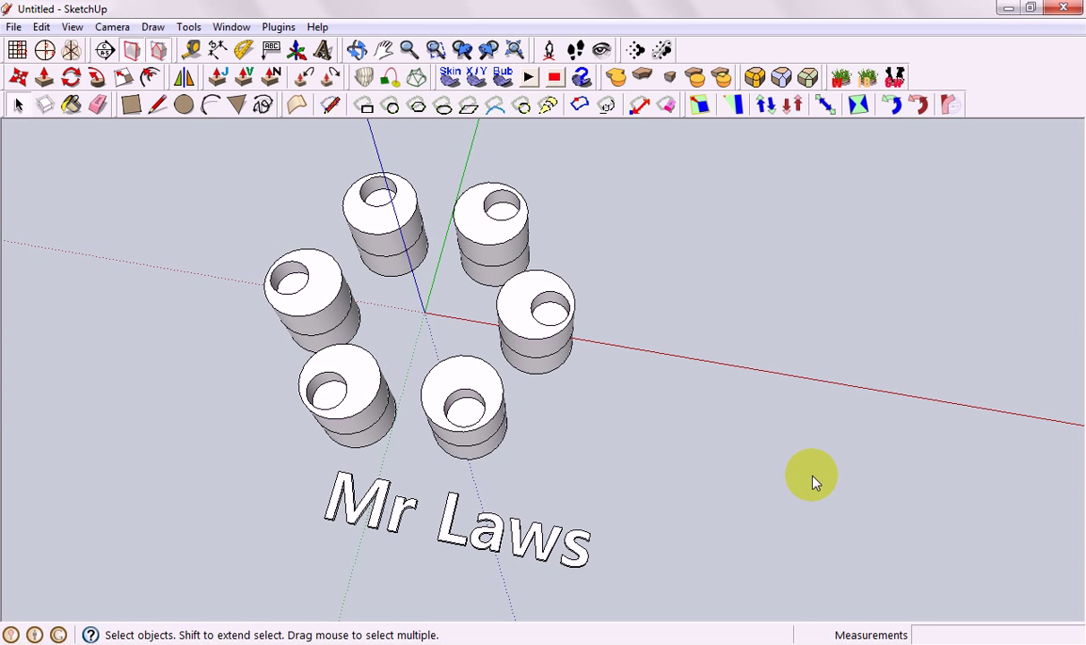